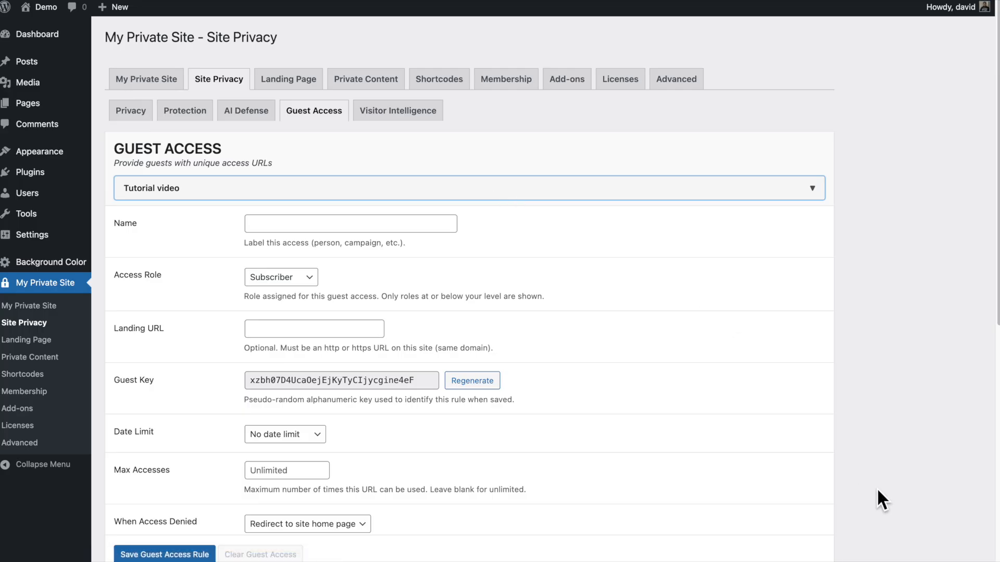
Show the Site Privacy mode settings and open the Demo site's public home page in a separate logged-out browser window.
left_click(131, 111)
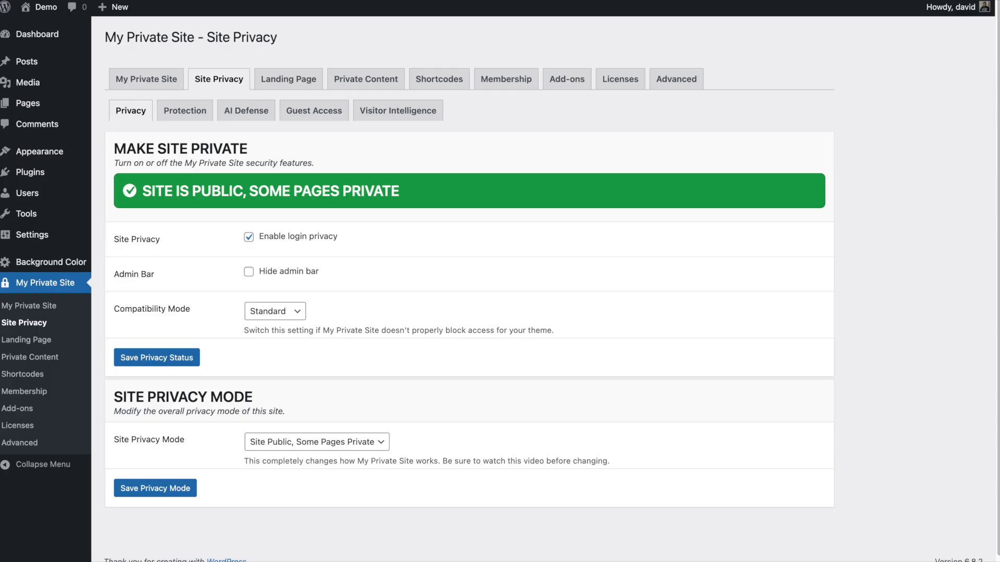
right_click(361, 561)
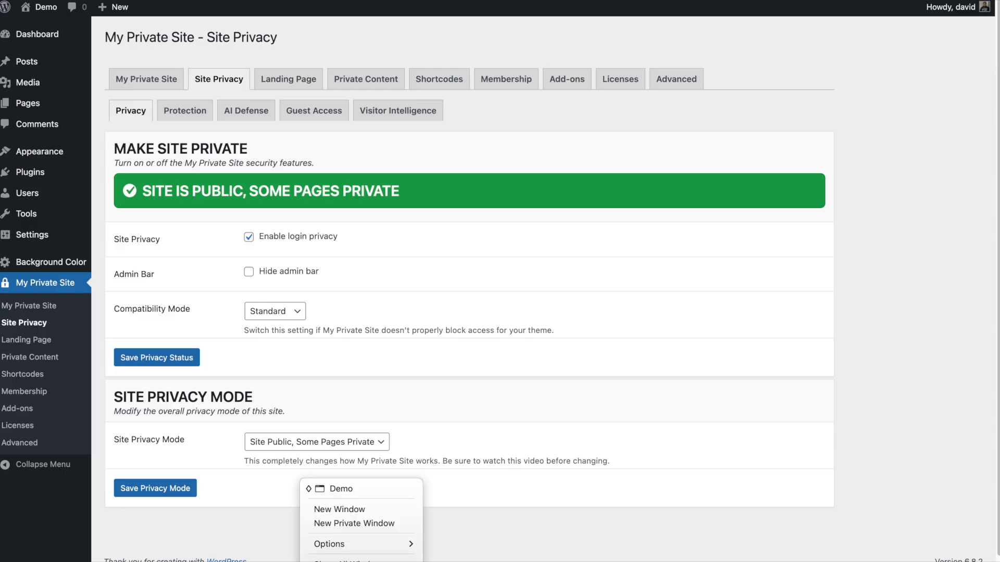
left_click(336, 507)
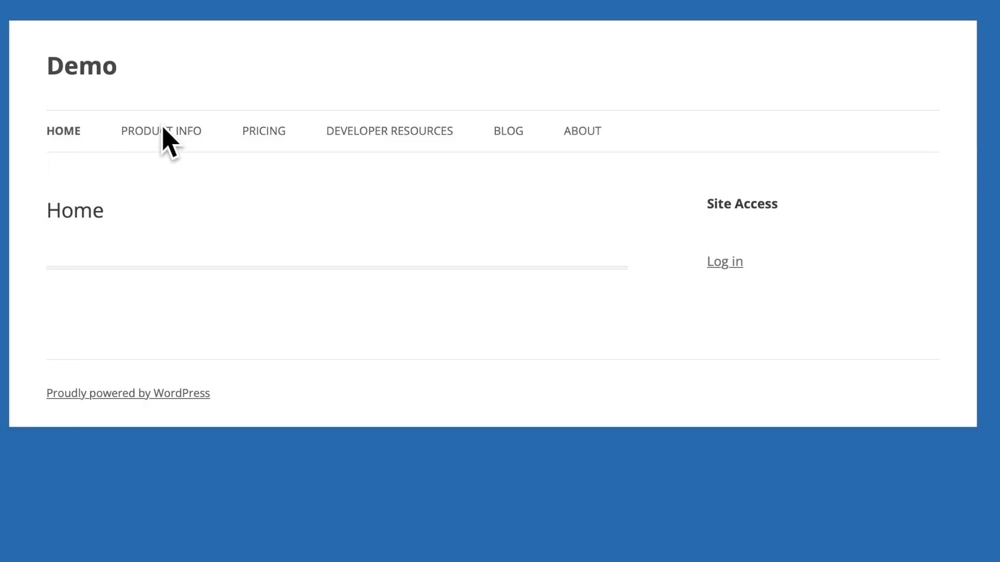
Test logged-out access to the Enterprise Pricing page and go back to the Demo home page.
mouse_move(282, 130)
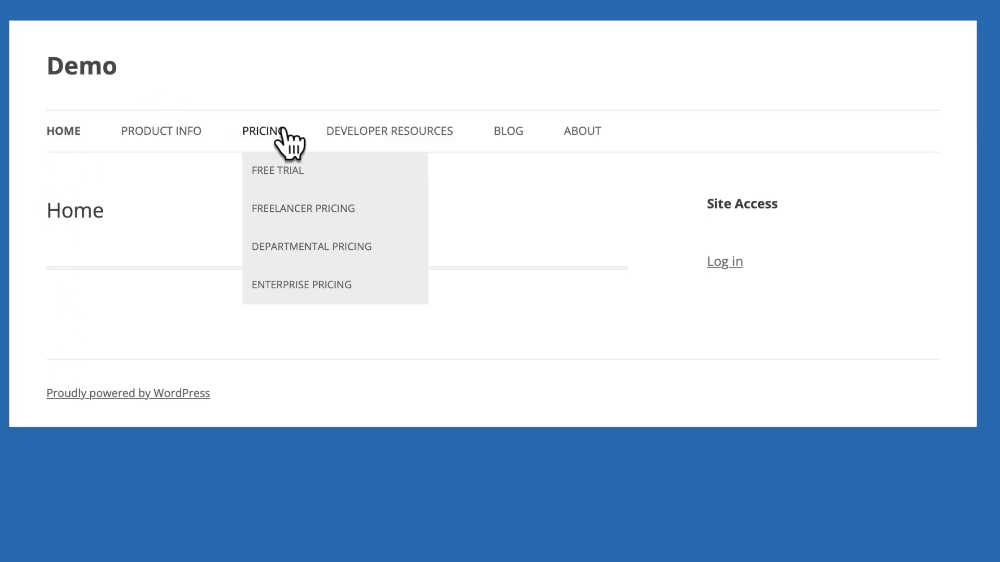
mouse_move(360, 131)
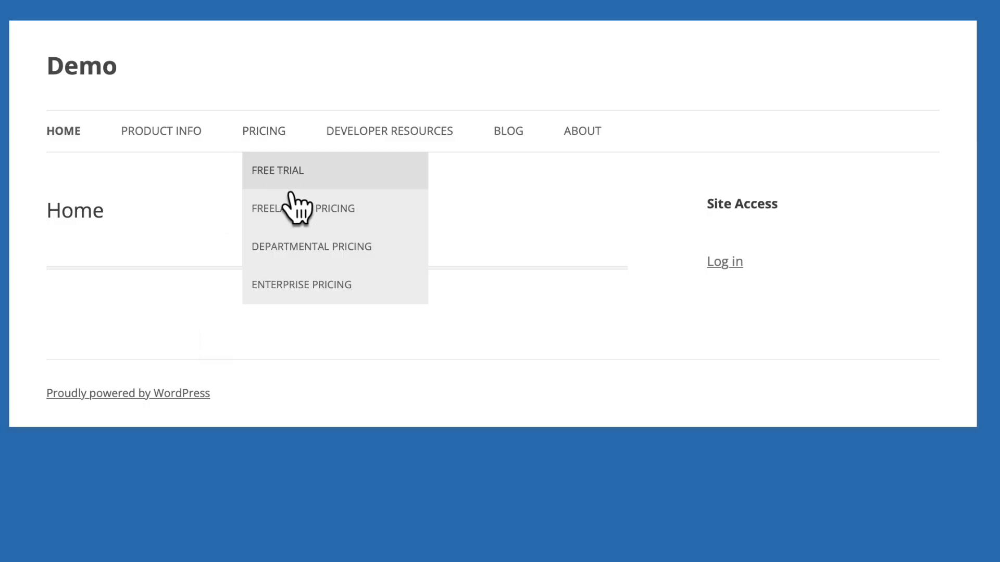
left_click(321, 293)
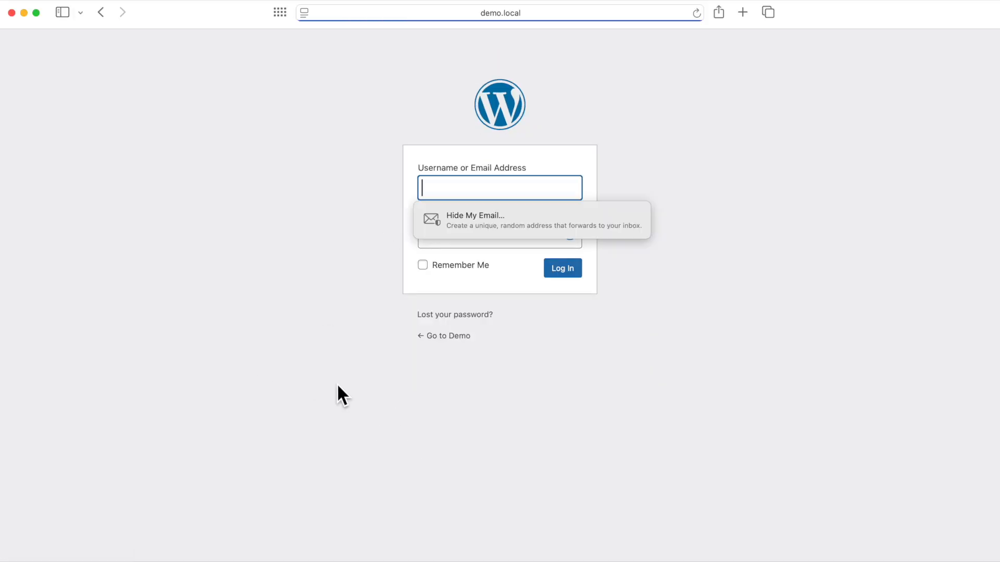
left_click(436, 337)
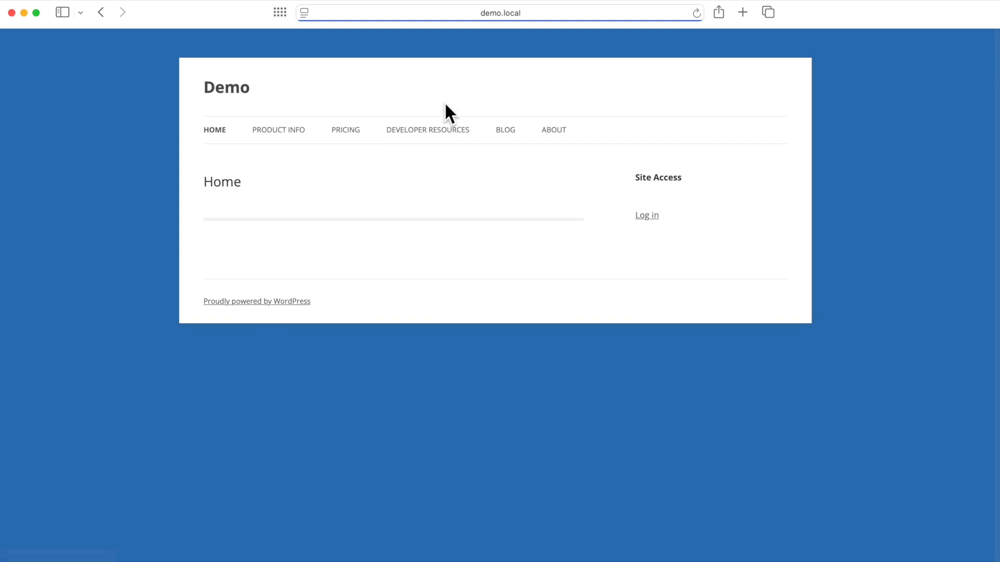
Test logged-out access to the Developer Resources and Blog pages, returning to the Demo home page after each.
left_click(419, 128)
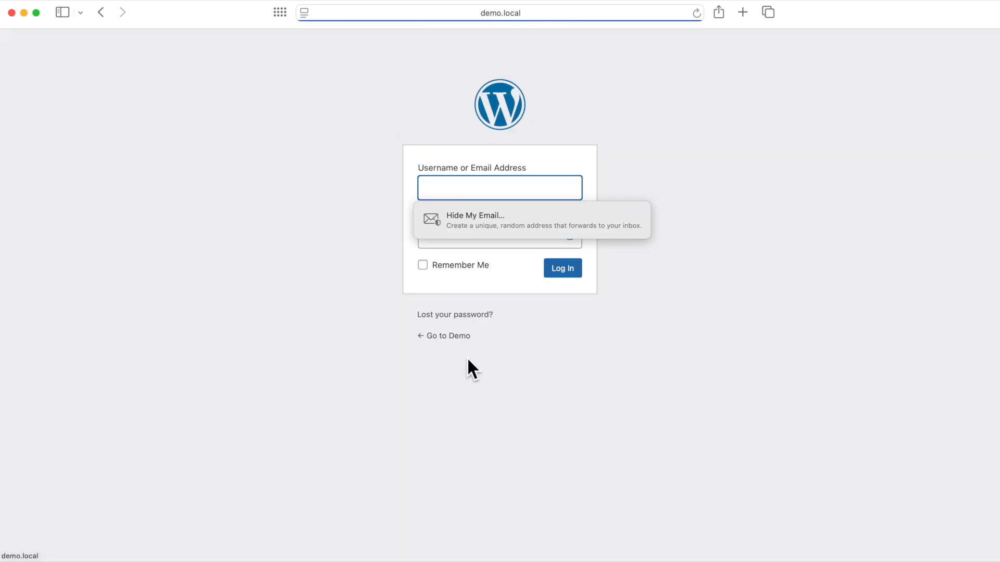
left_click(448, 338)
left_click(505, 133)
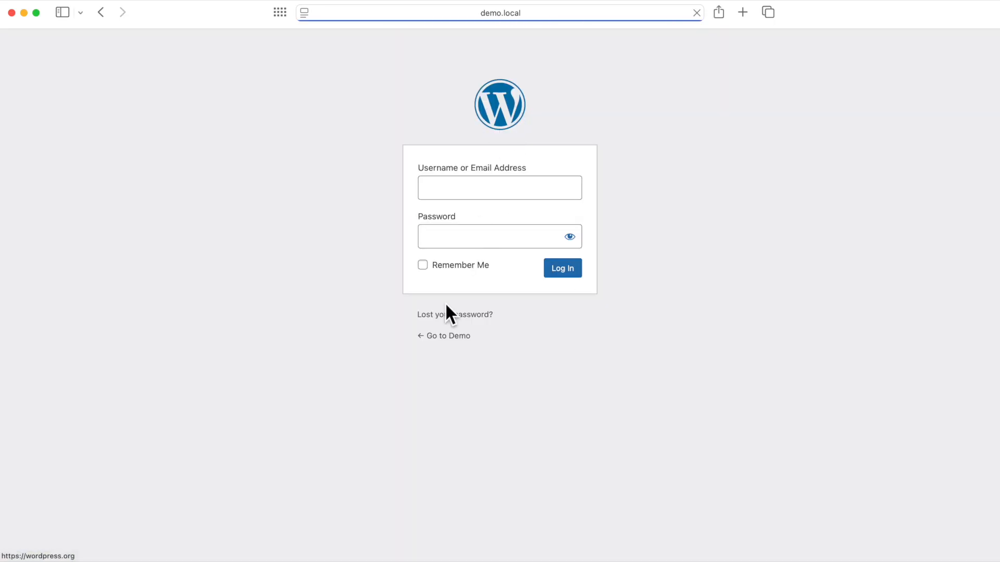
left_click(443, 337)
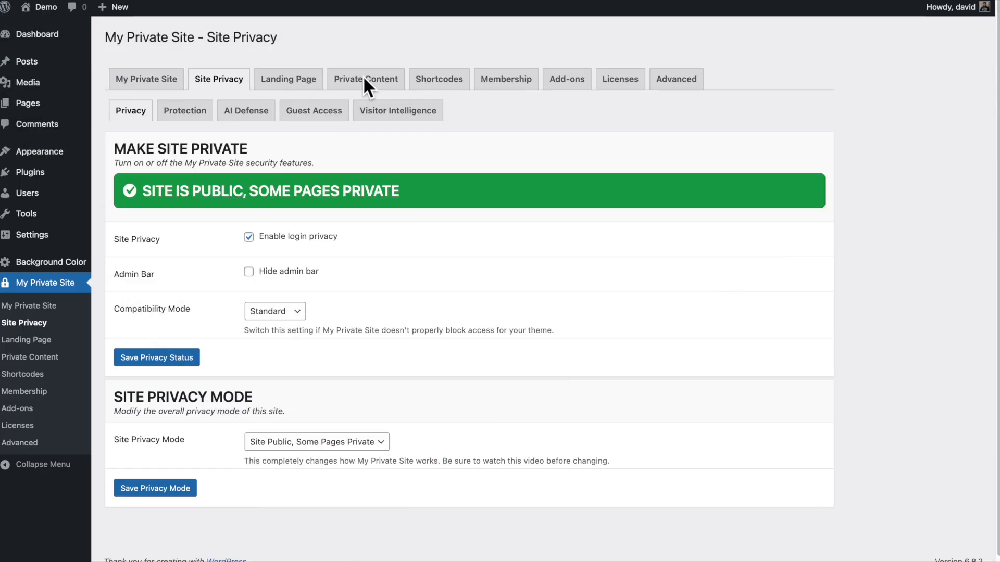
Review the private pages list under Private Content and open the Guest Access settings of Site Privacy.
left_click(365, 79)
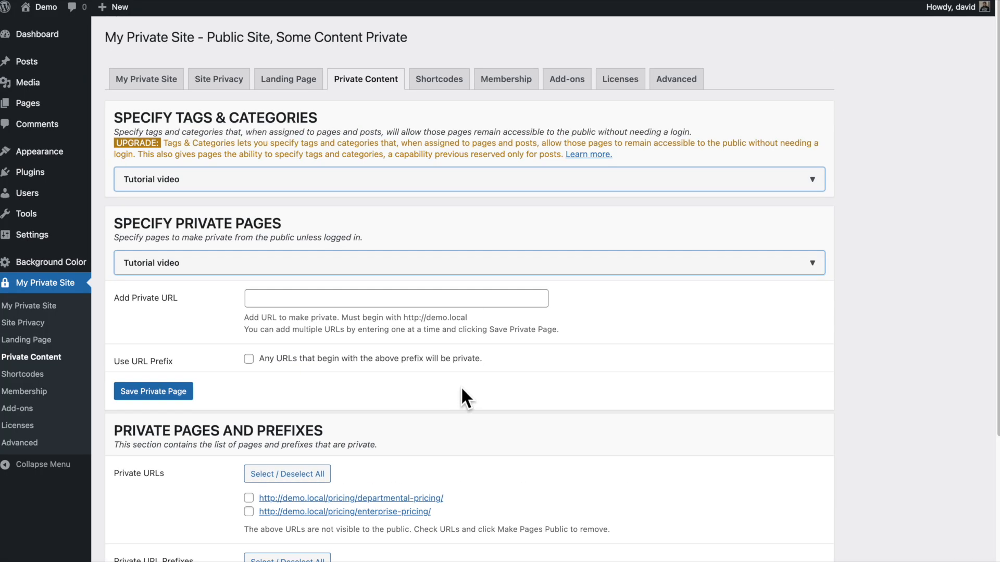
left_click(223, 82)
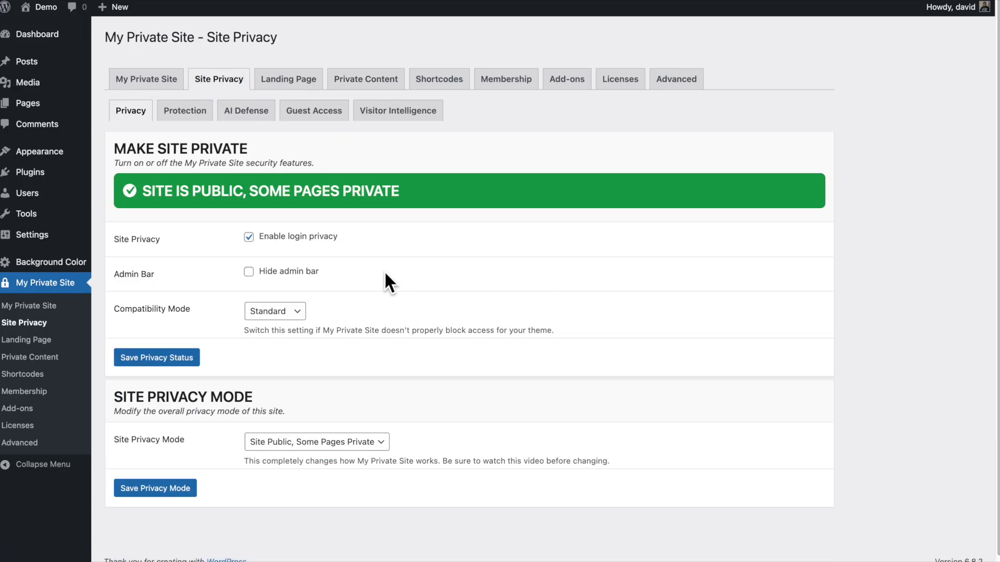
left_click(322, 118)
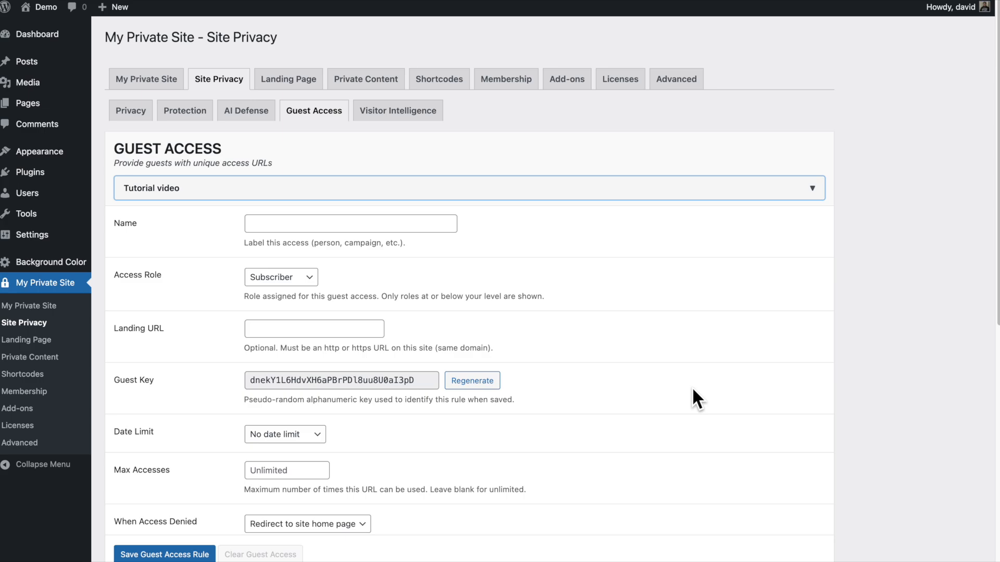
Examine the access role choices for a new guest access rule, leaving the role set to Subscriber.
scroll(693, 389, "down", 1)
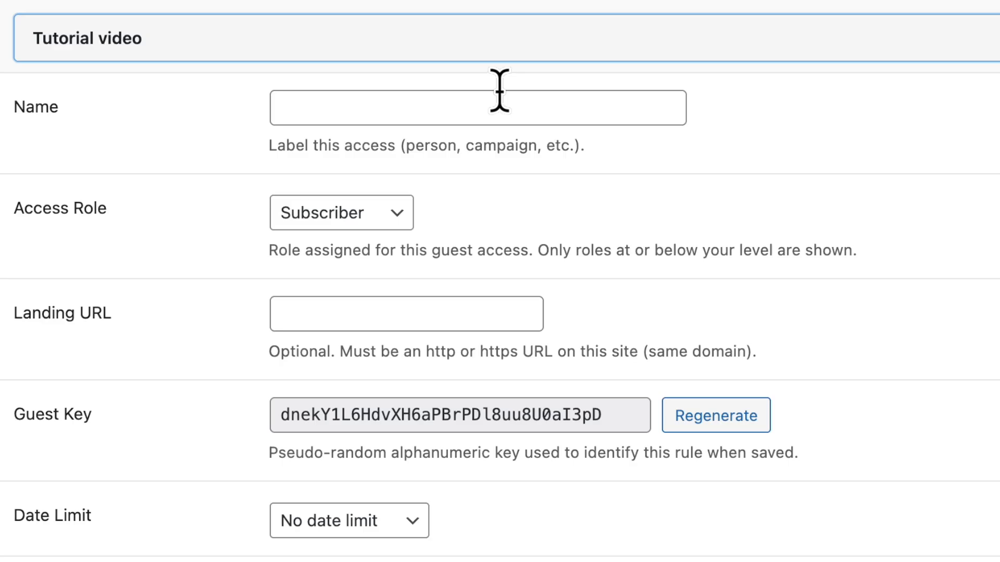
left_click(388, 211)
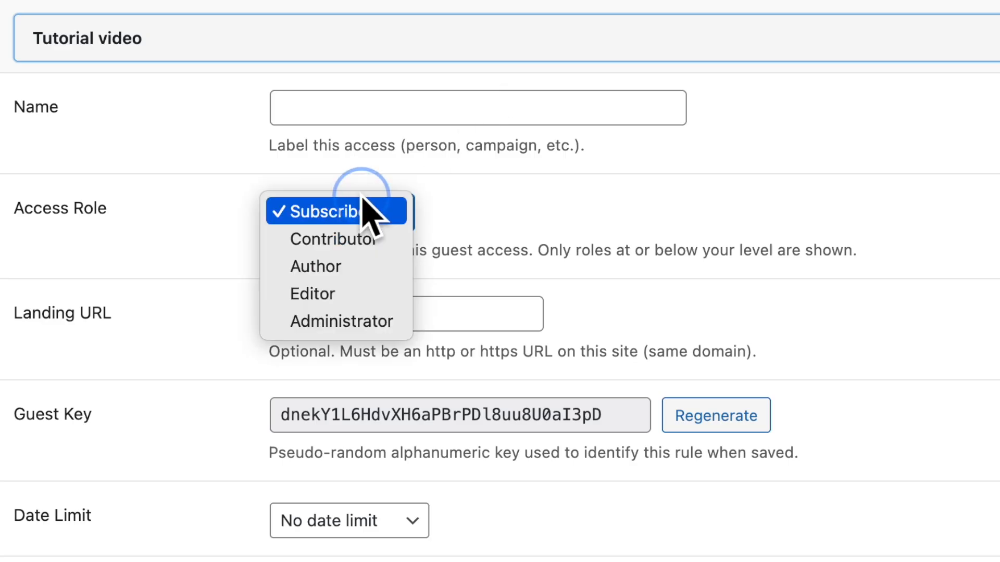
left_click(984, 302)
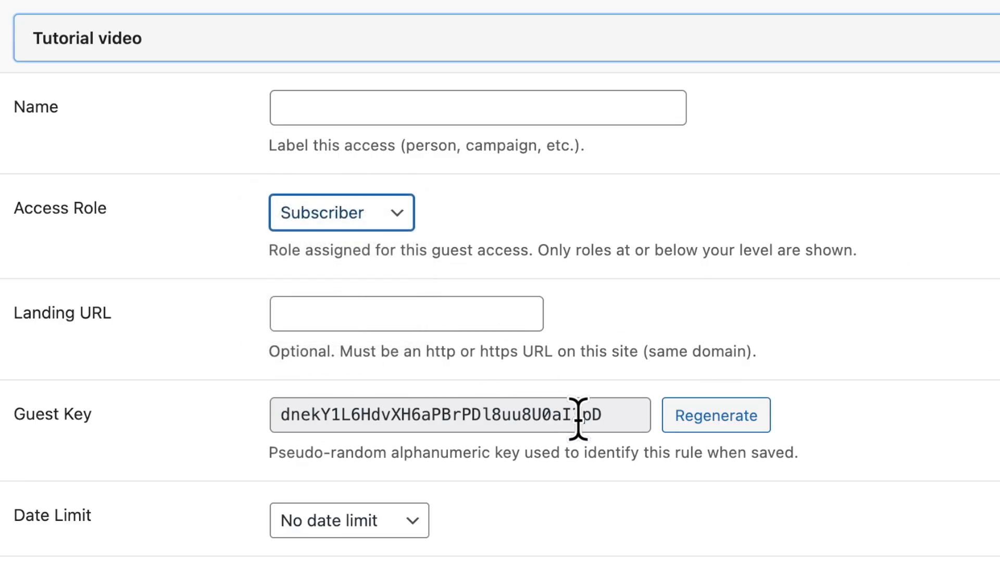
Set the guest rule's date limit to Date range and inspect its start and end date fields.
left_click(398, 521)
left_click(365, 315)
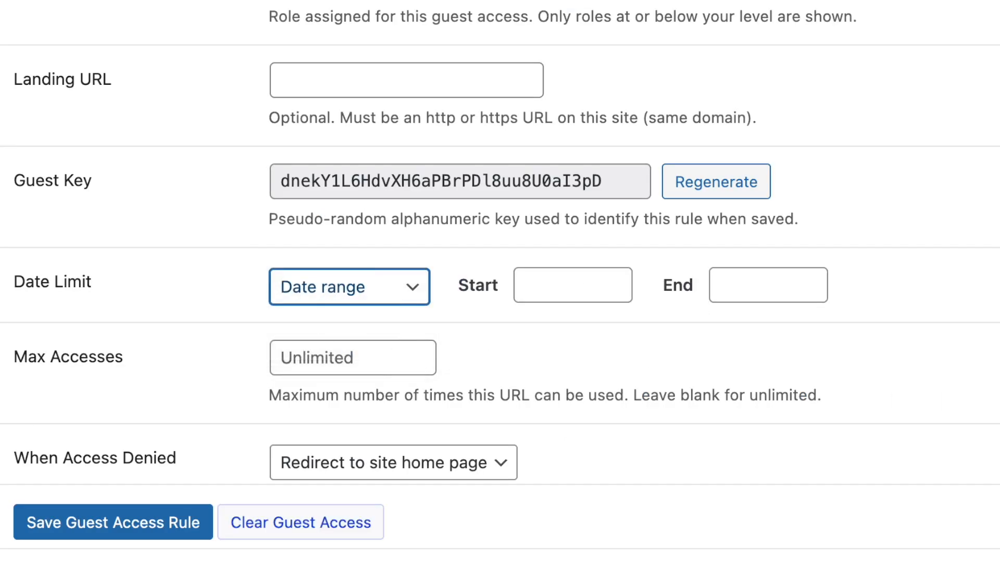
left_click(581, 284)
left_click(792, 285)
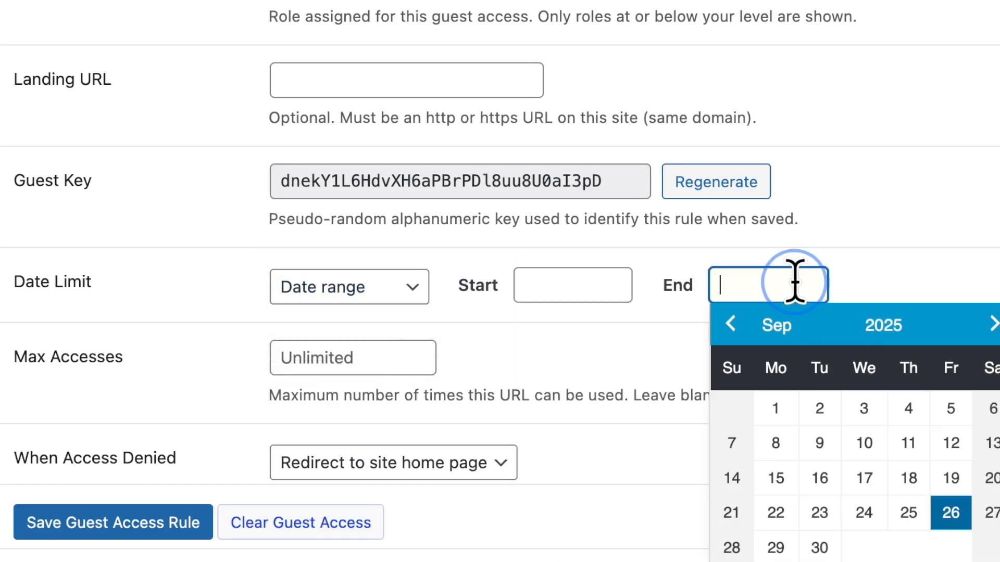
Set the guest rule's date limit to Expires on date and inspect the expiry calendar without picking a date.
left_click(365, 312)
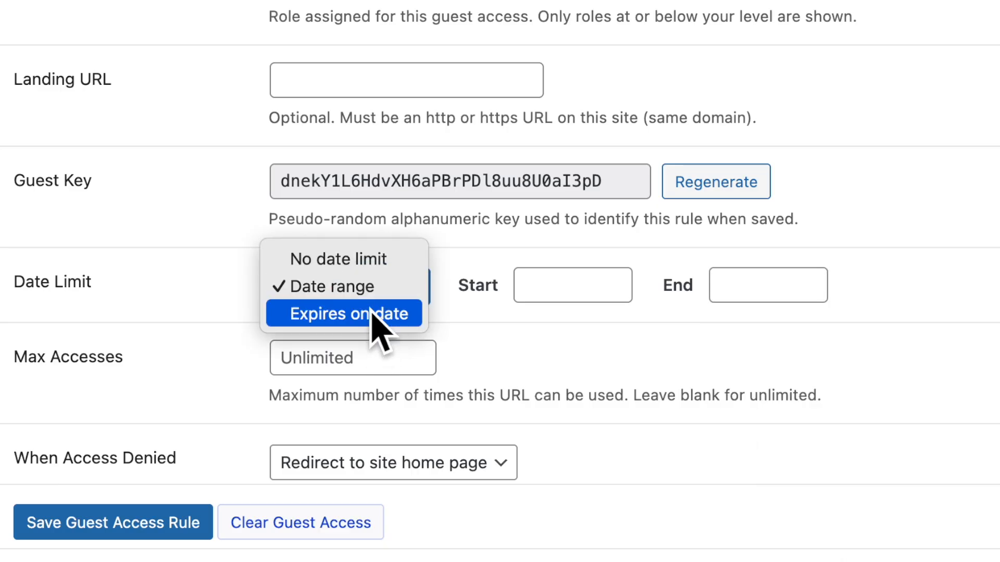
left_click(371, 313)
left_click(580, 269)
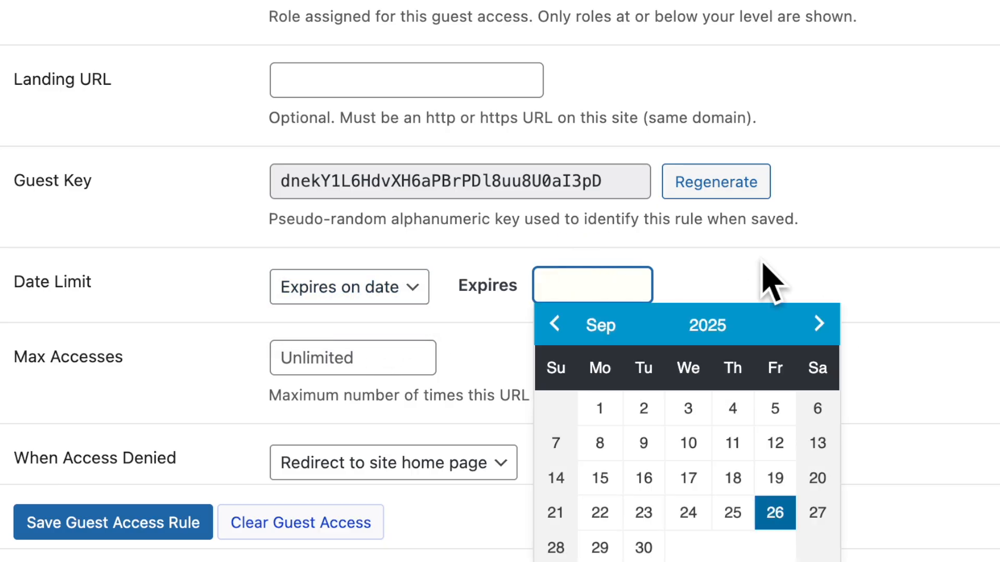
left_click(763, 264)
Examine the maximum accesses field and the options for what happens when access is denied.
left_click(397, 340)
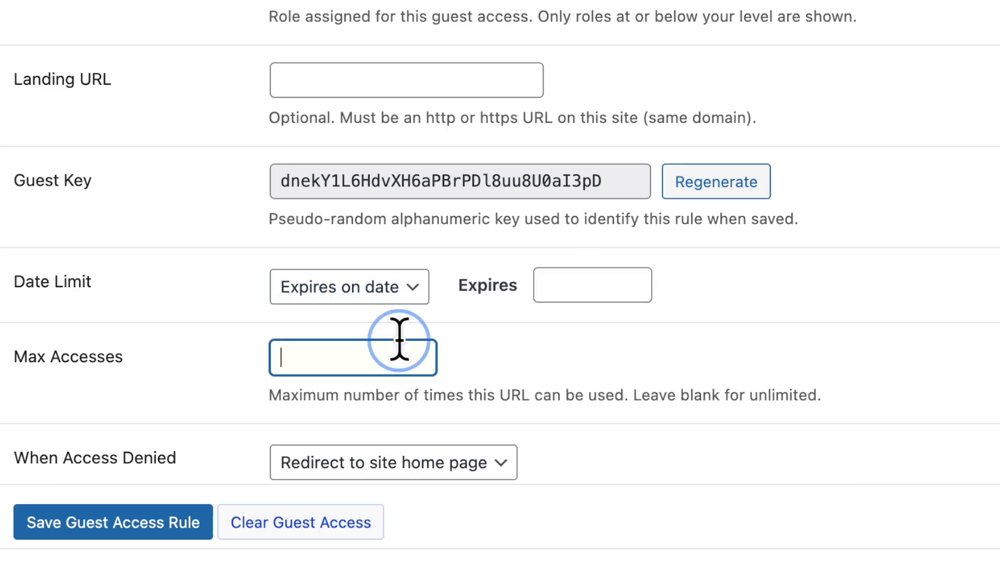
left_click(843, 304)
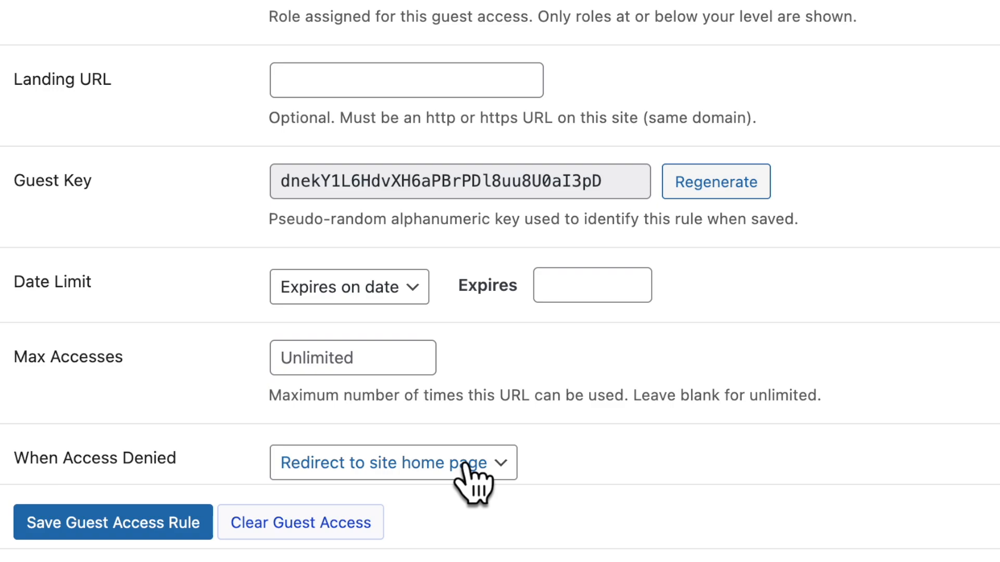
left_click(507, 459)
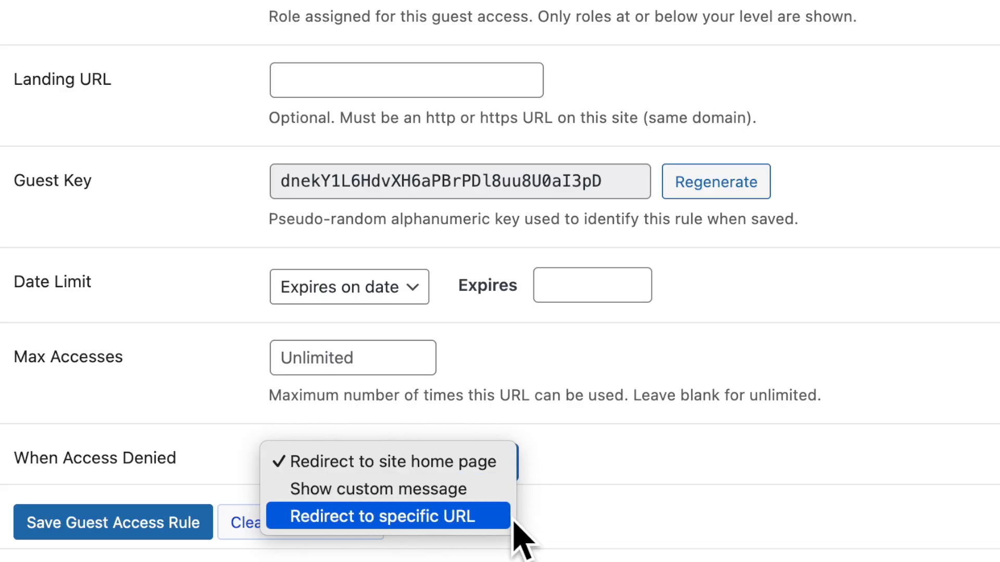
left_click(855, 503)
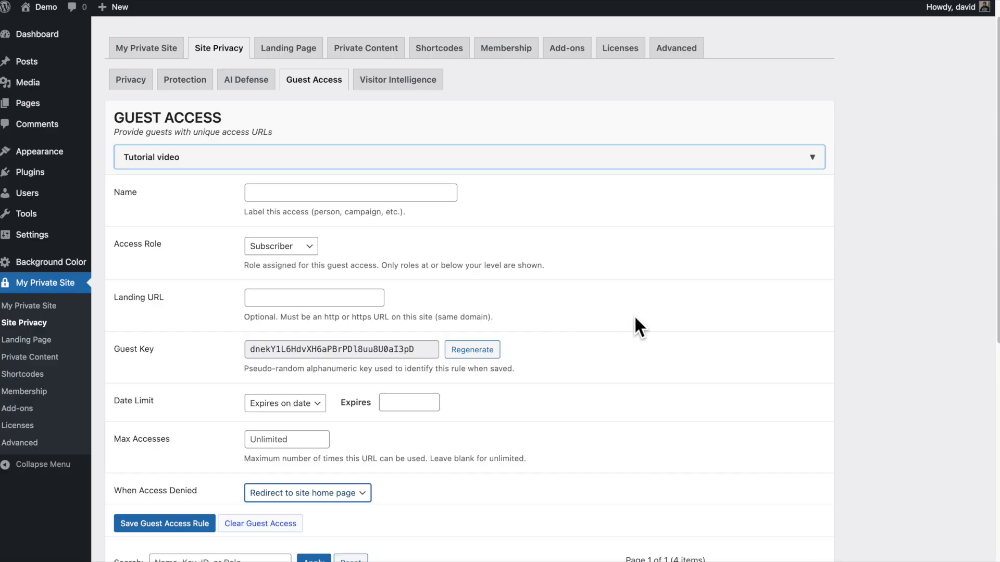
Open the existing "Selfie Shoe announcement embargo" guest access rule for editing.
scroll(635, 318, "down", 5)
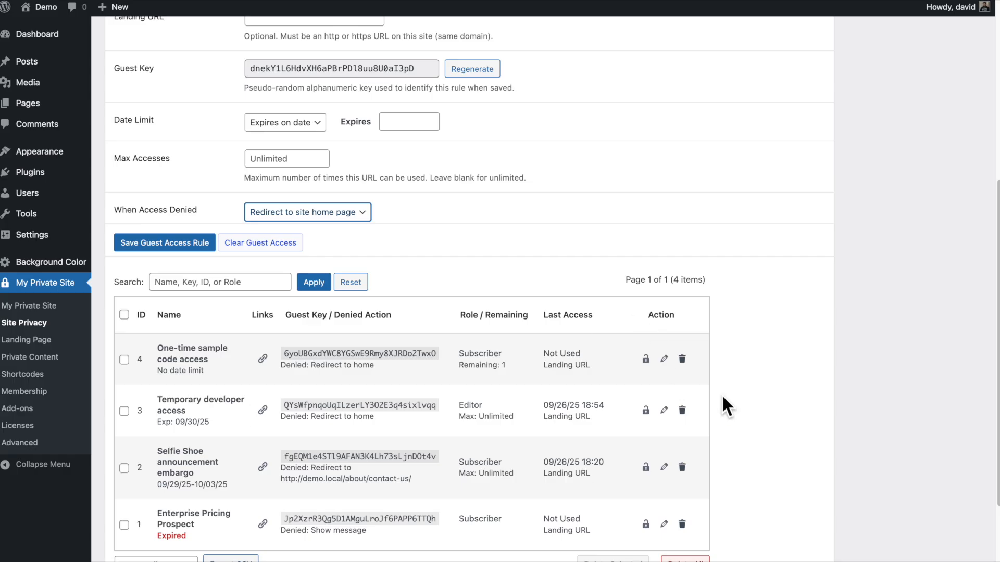
scroll(757, 391, "down", 1)
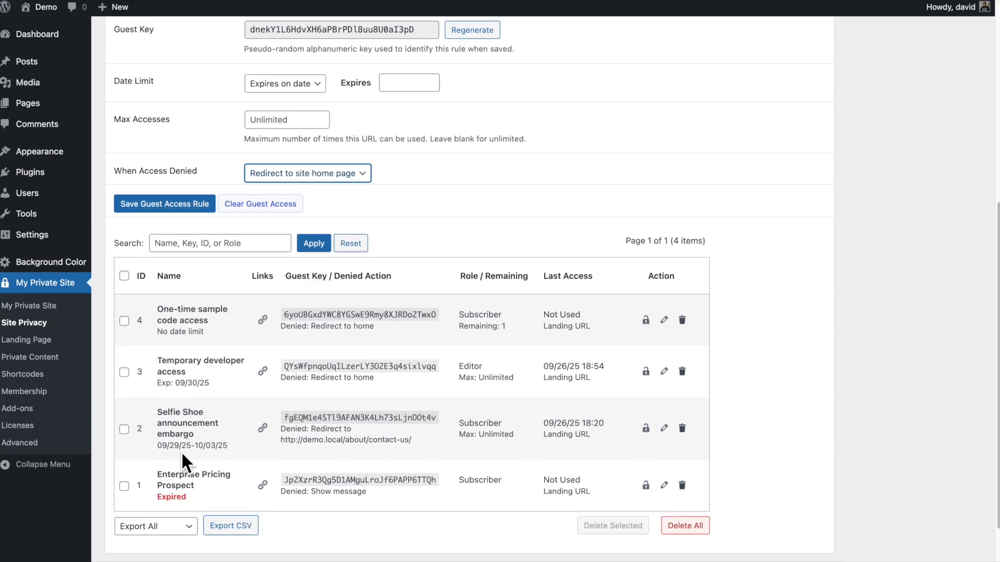
left_click(665, 429)
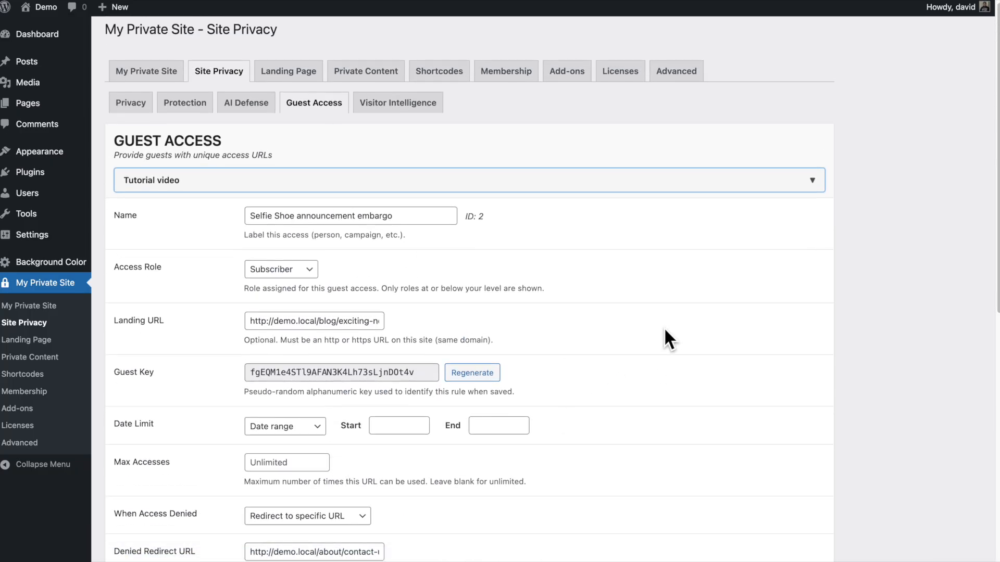
Examine the Selfie Shoe rule's settings and highlight the blog post path in its landing URL.
scroll(666, 333, "down", 1)
scroll(665, 331, "down", 1)
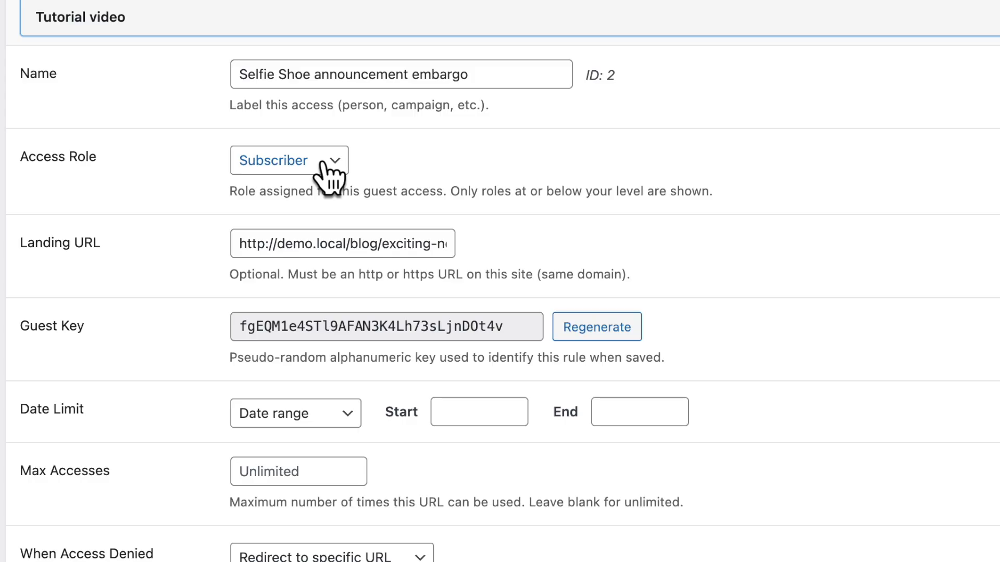
left_click(383, 244)
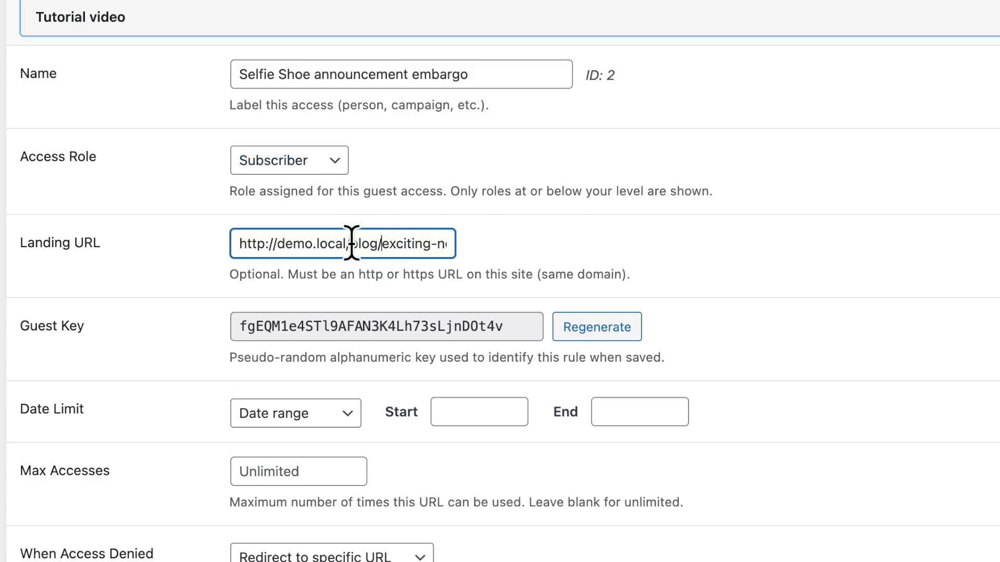
left_click_drag(346, 243, 476, 257)
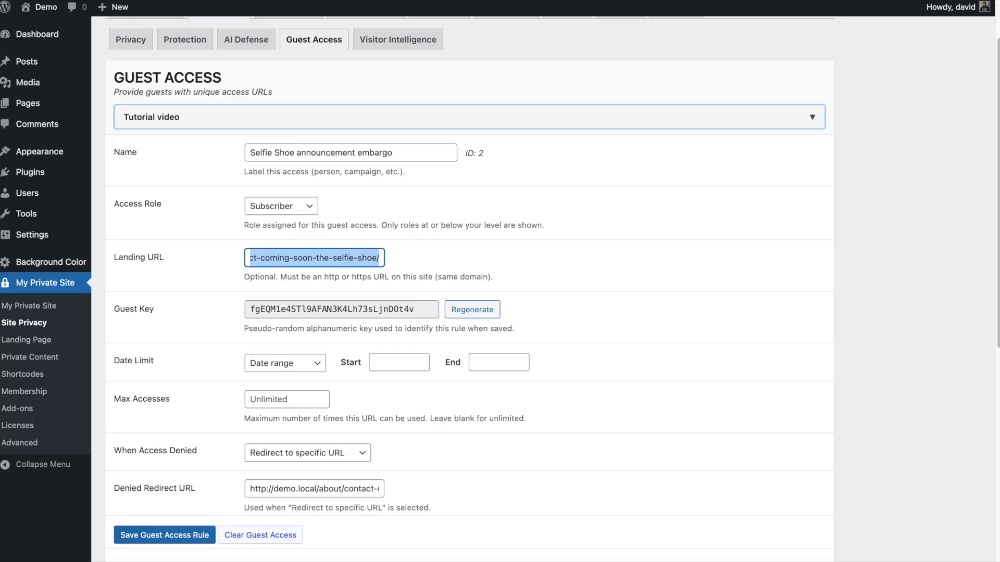
Switch to the logged-out Demo window, check access to the Blog page, and return to the home page.
right_click(362, 560)
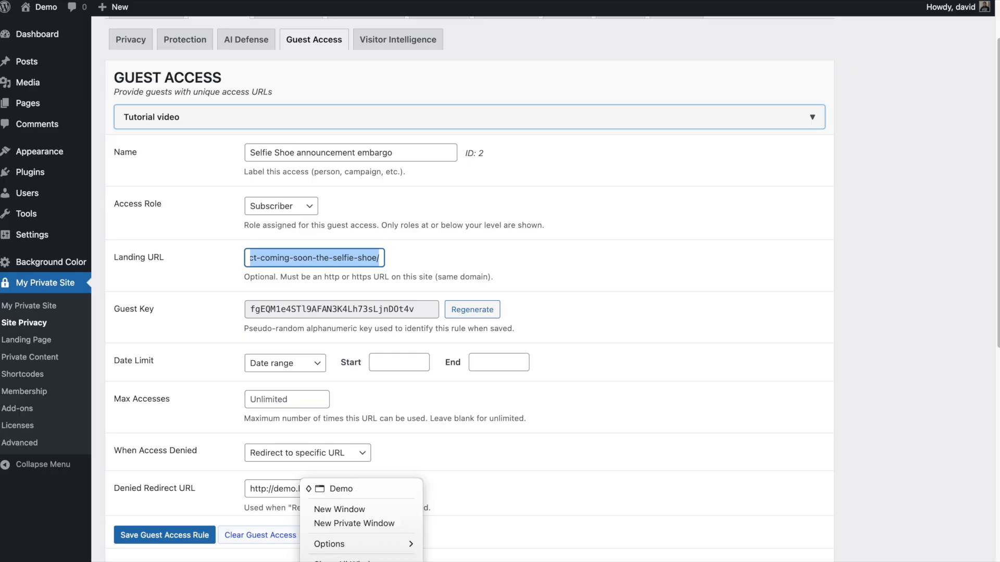
left_click(360, 492)
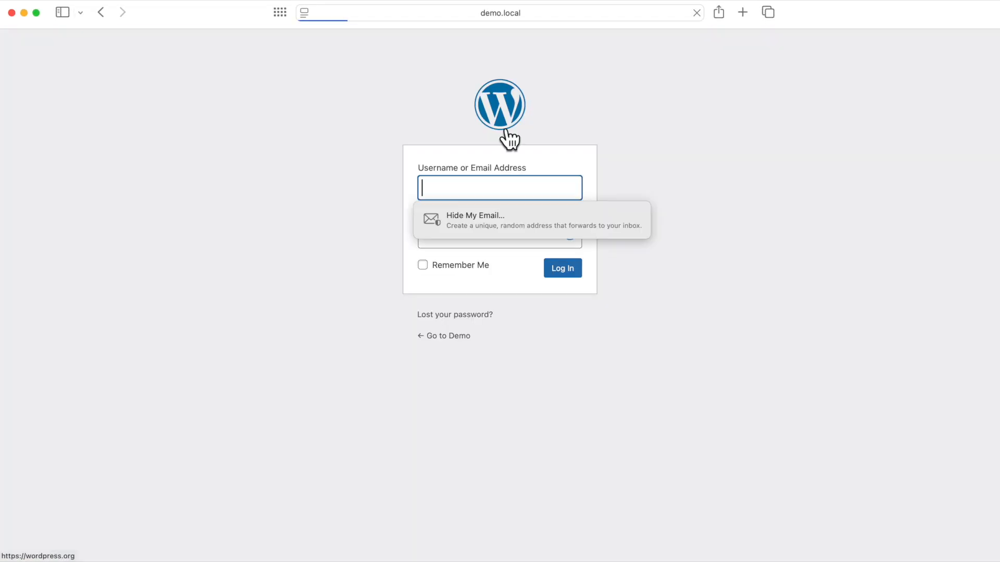
left_click(678, 454)
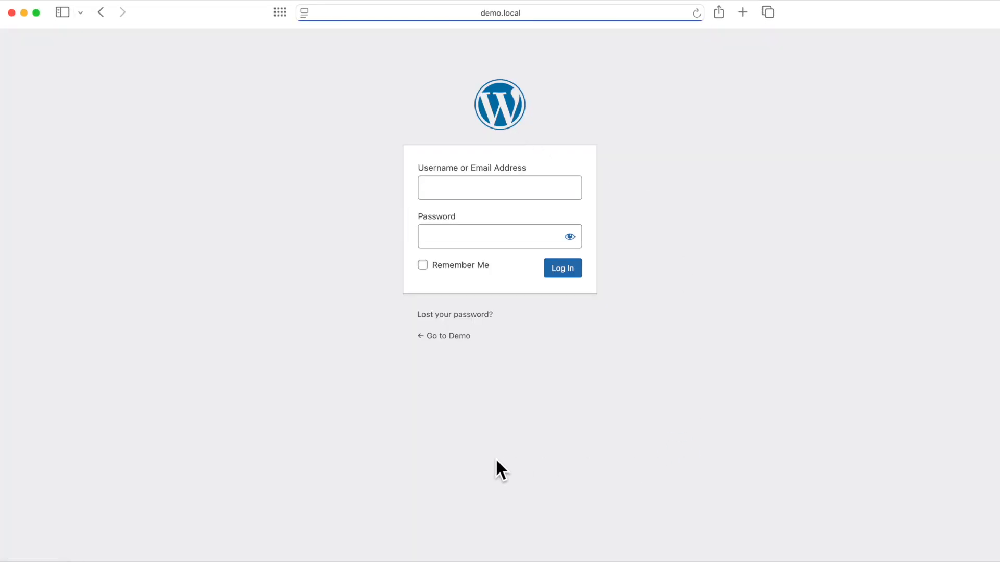
left_click(442, 336)
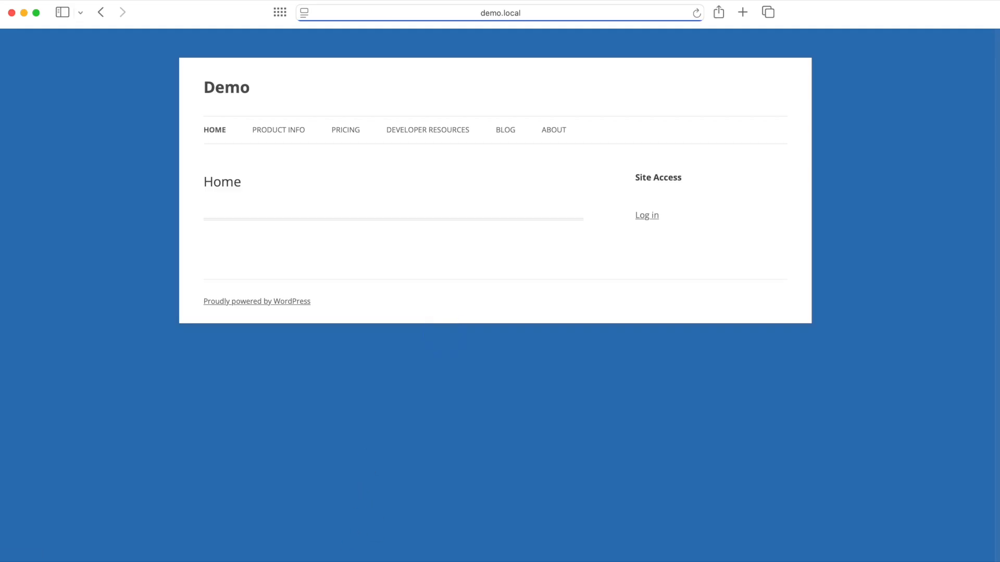
Minimize the Demo site window to return to the Selfie Shoe guest access rule.
right_click(362, 561)
key("Escape")
left_click(23, 13)
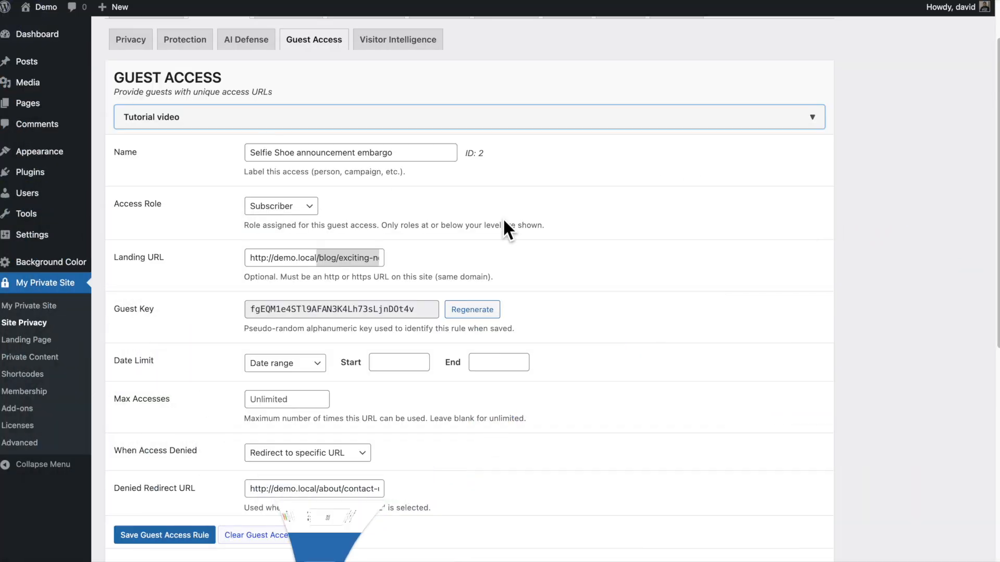
Reopen the "Selfie Shoe announcement embargo" rule for editing to reload its date range.
left_click(572, 289)
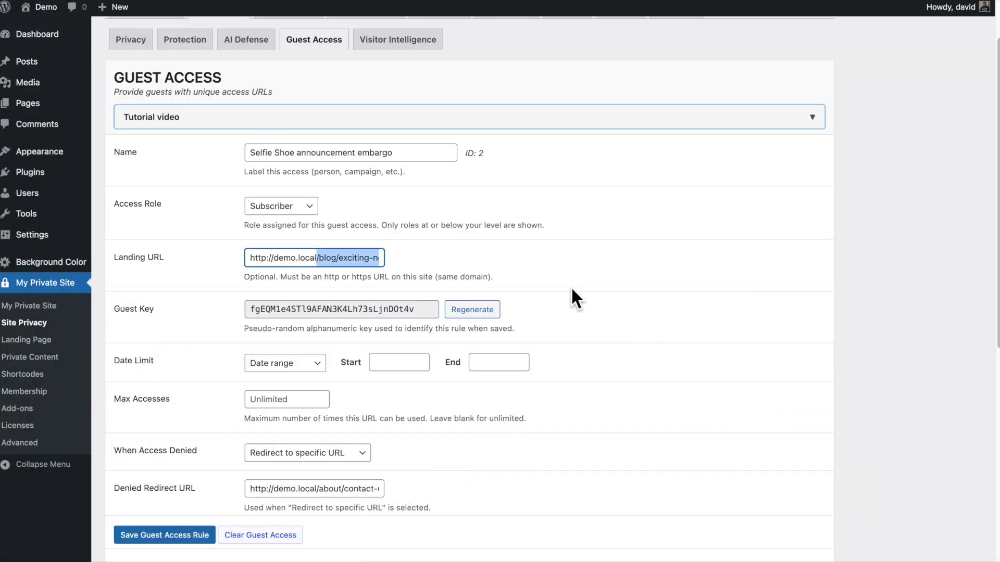
scroll(572, 289, "down", 6)
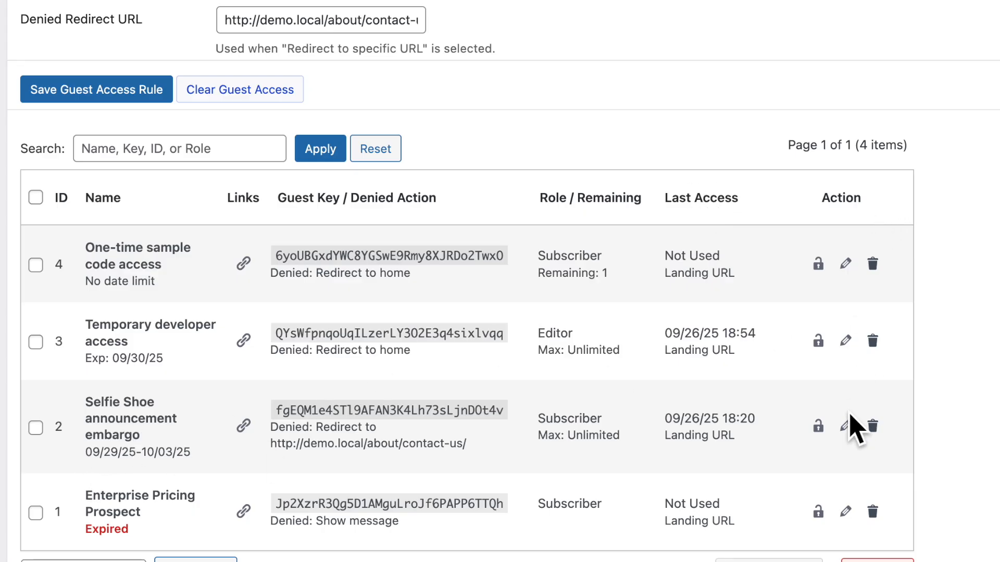
left_click(846, 426)
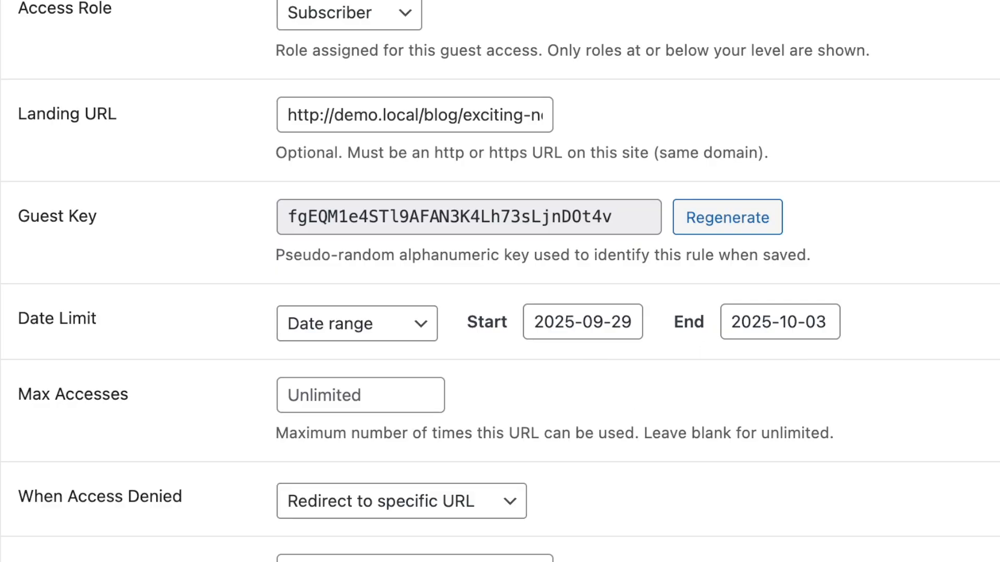
Copy the Selfie Shoe rule's access link and paste the guest access URL into the logged-out Demo window's address field.
scroll(700, 372, "down", 5)
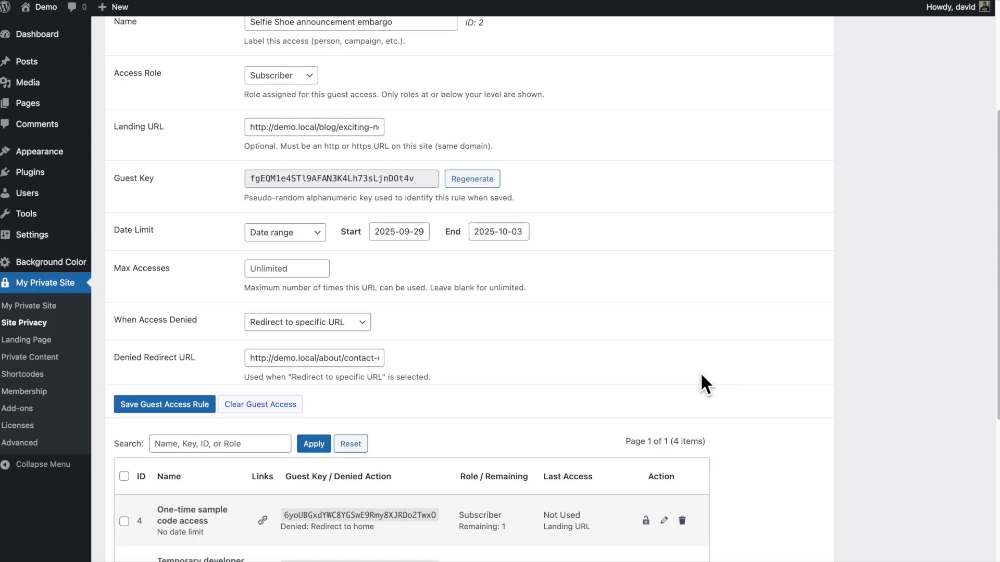
scroll(701, 375, "down", 3)
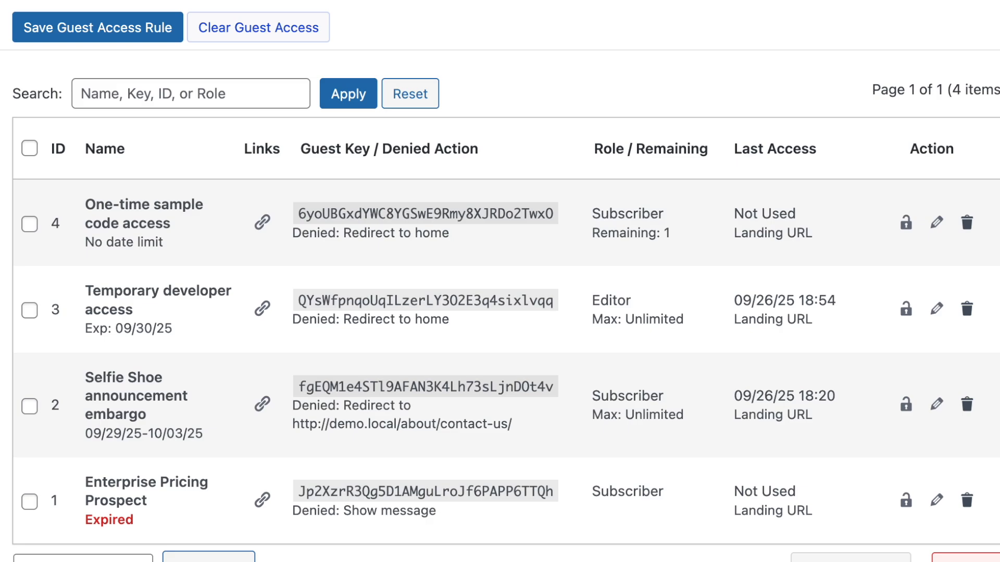
left_click(262, 405)
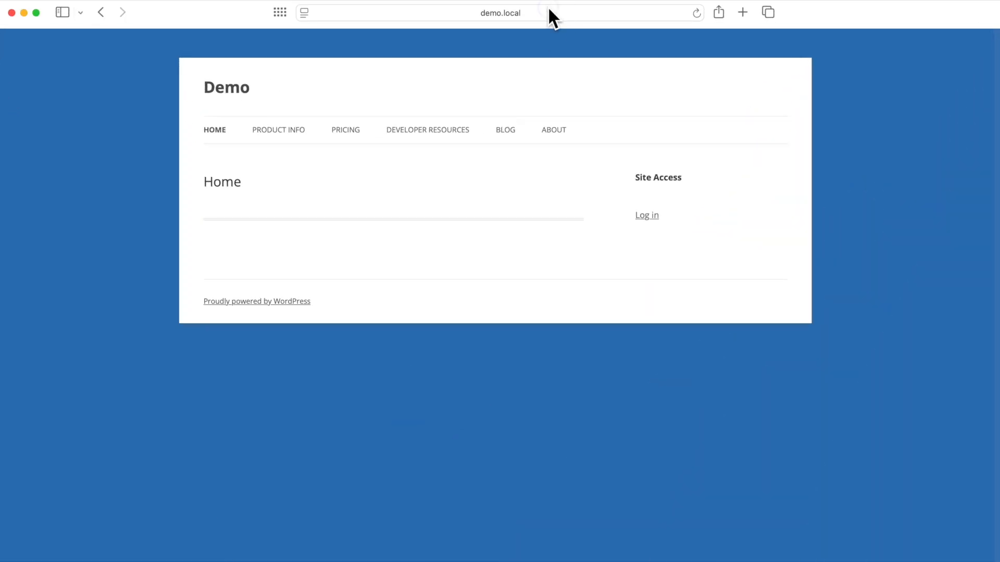
left_click(552, 13)
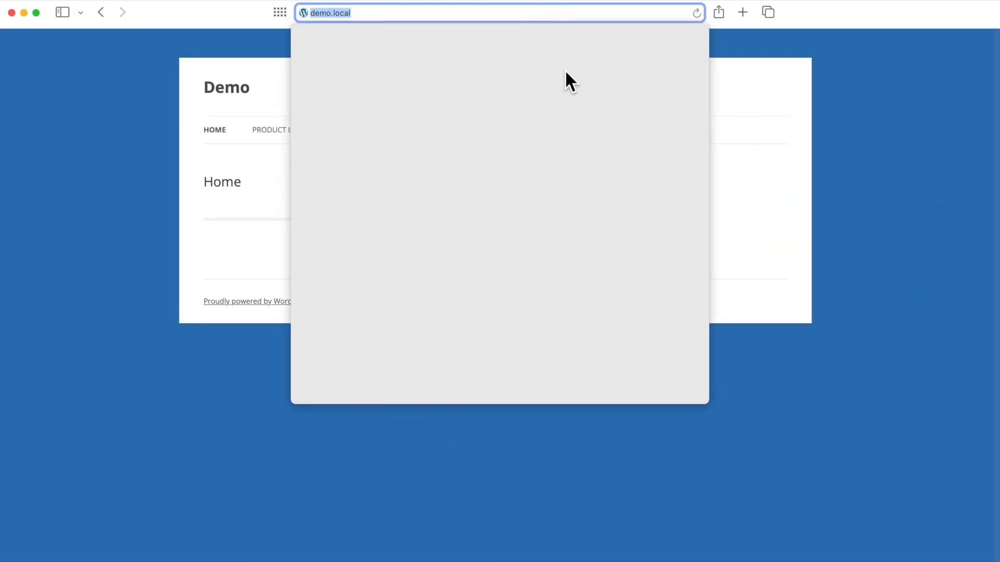
key("super+v")
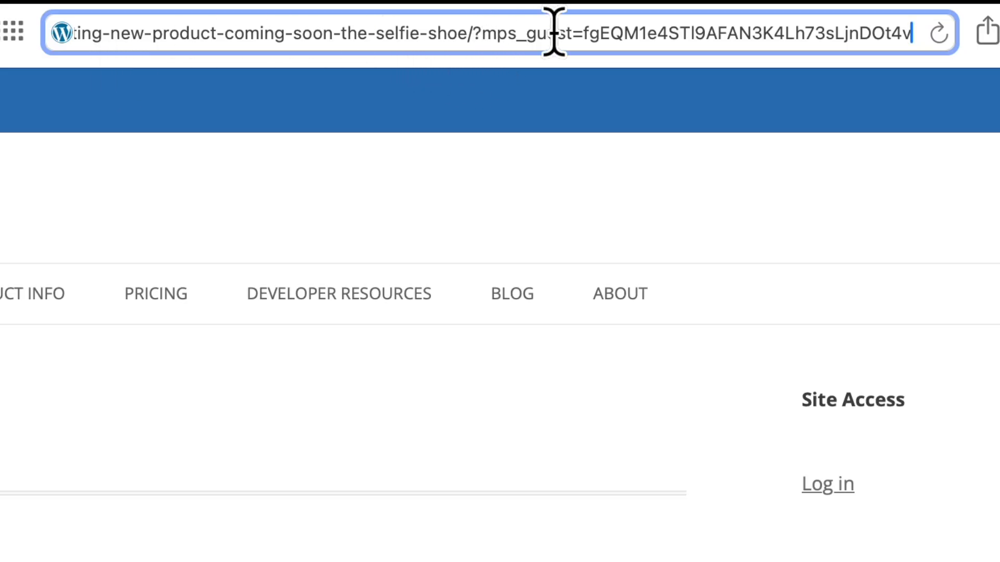
Highlight the guest key at the end of the pasted URL and minimize the Demo window.
left_click(590, 32)
left_click_drag(590, 32, 945, 30)
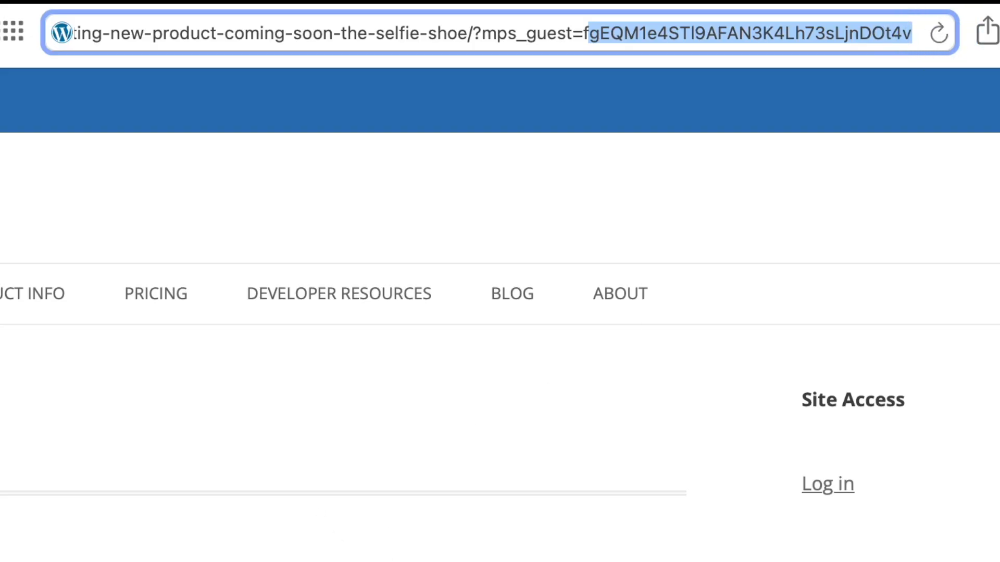
left_click(21, 13)
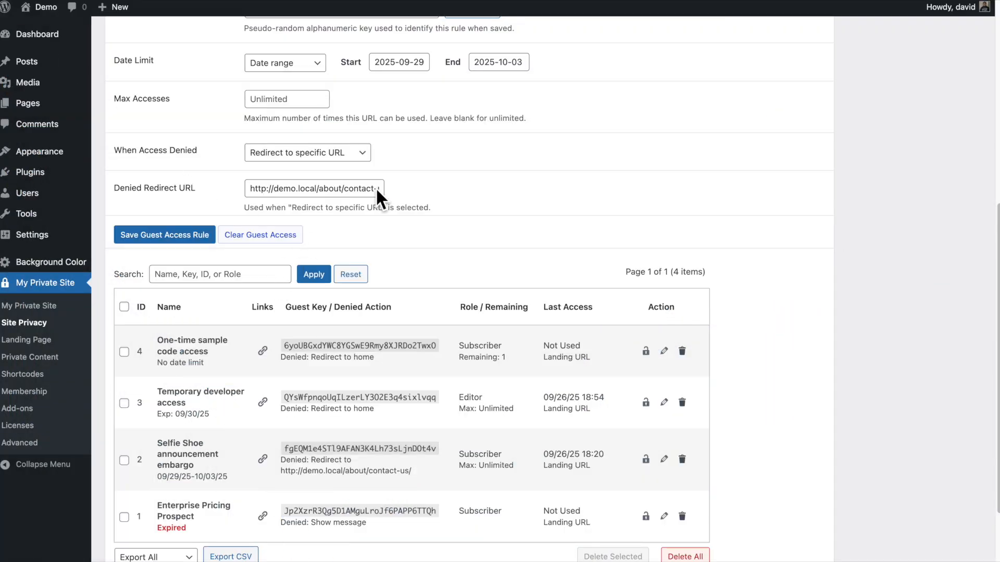
Check the rule's date range, switch back to the Demo window, and load the pasted guest access URL.
scroll(440, 179, "up", 2)
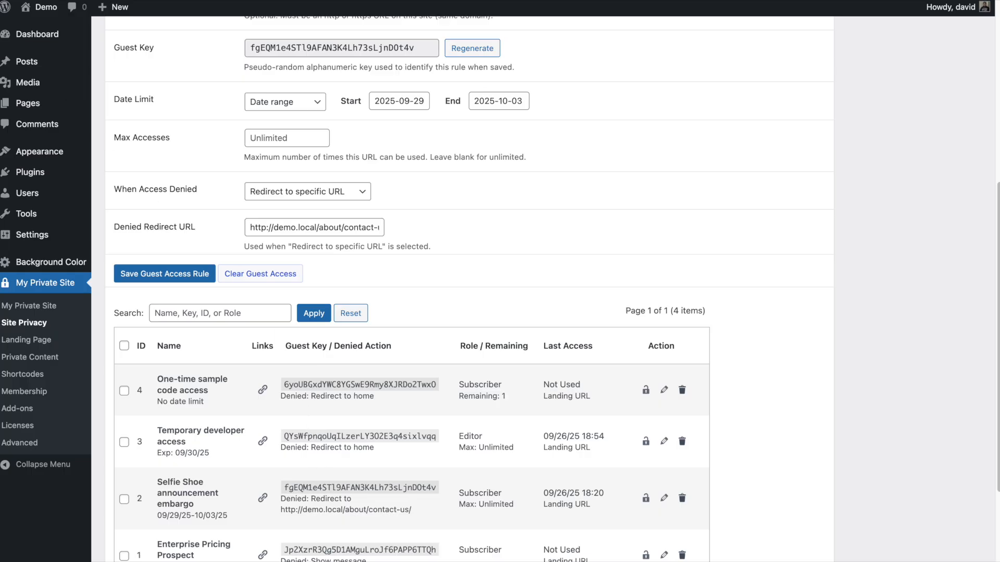
right_click(326, 478)
left_click(329, 482)
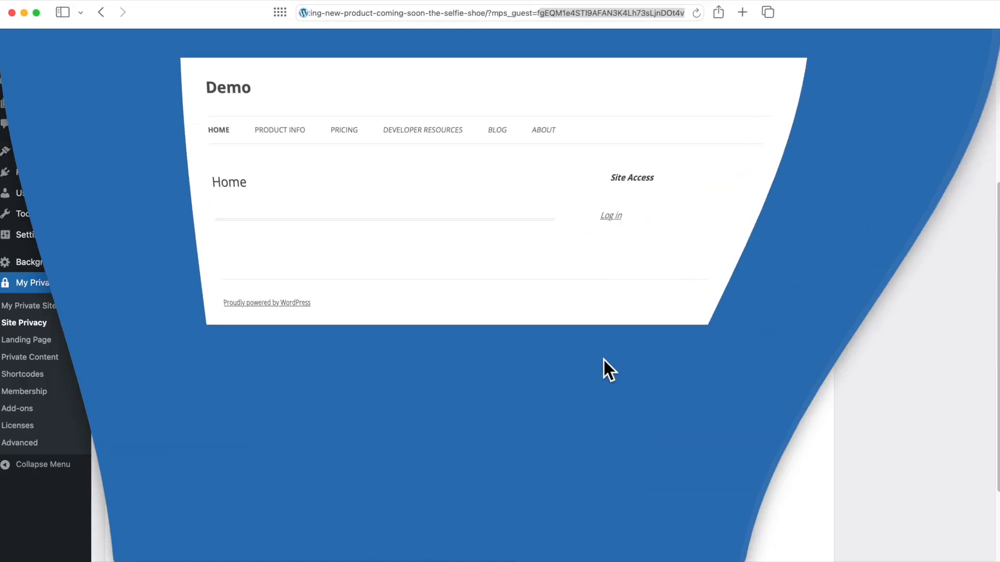
left_click(512, 11)
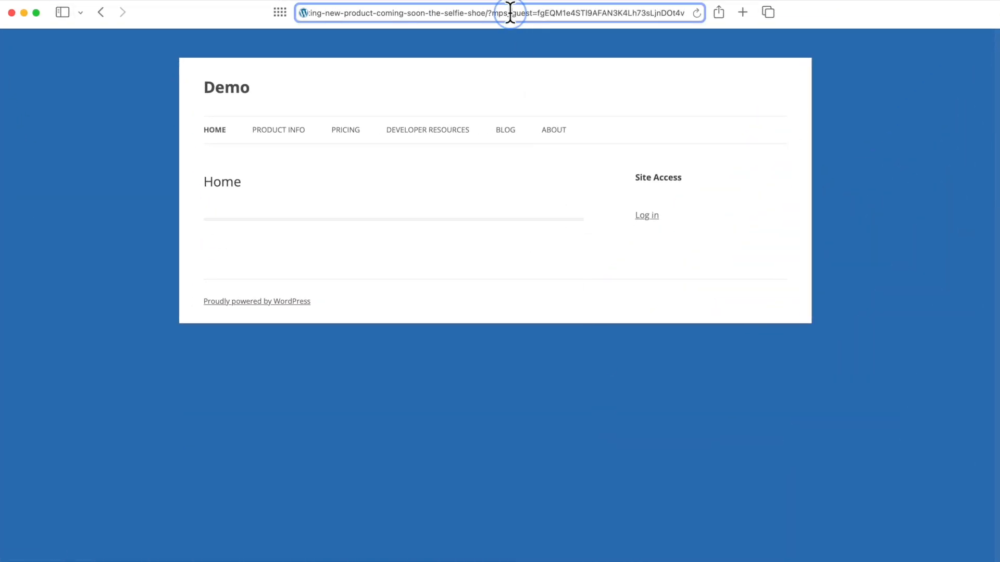
key("Right")
key("Return")
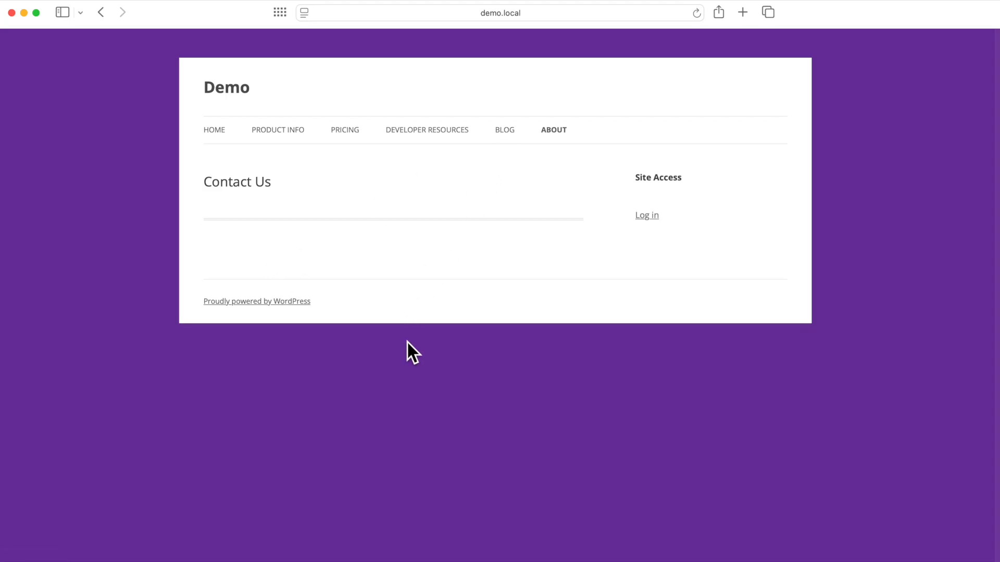
Minimize the Demo window and examine the Selfie Shoe rule's date range and denied redirect URL.
left_click(24, 13)
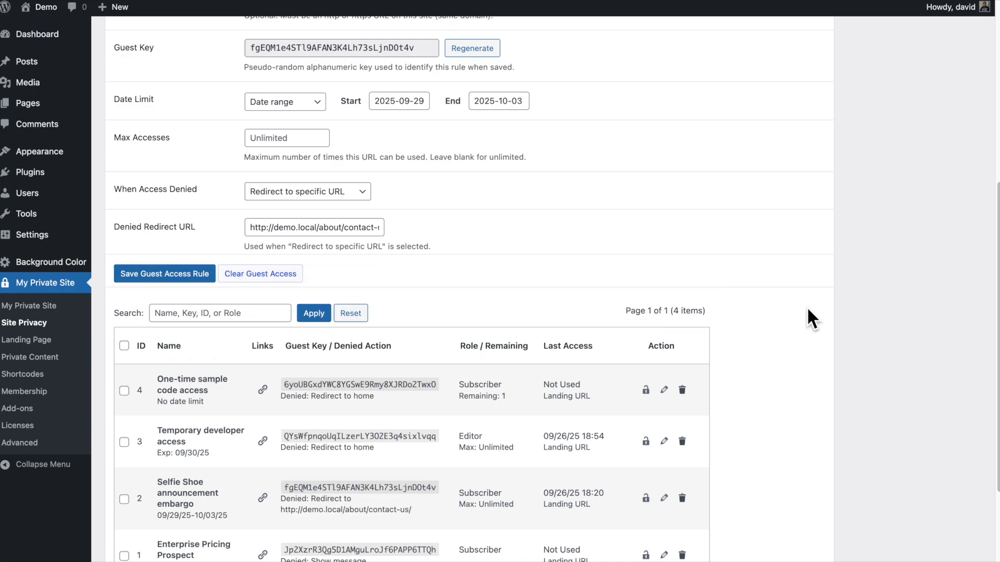
scroll(807, 309, "down", 3)
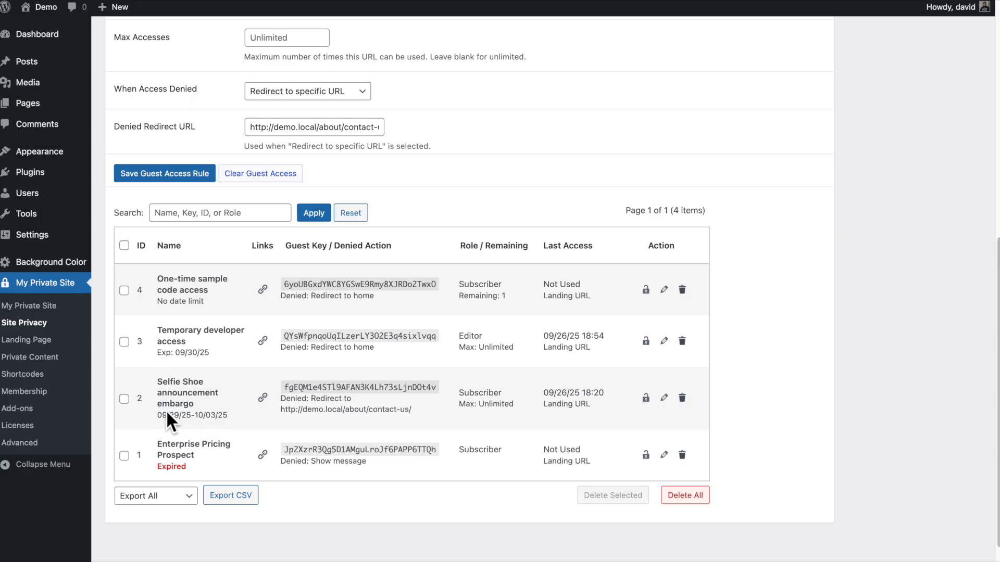
scroll(671, 132, "up", 10)
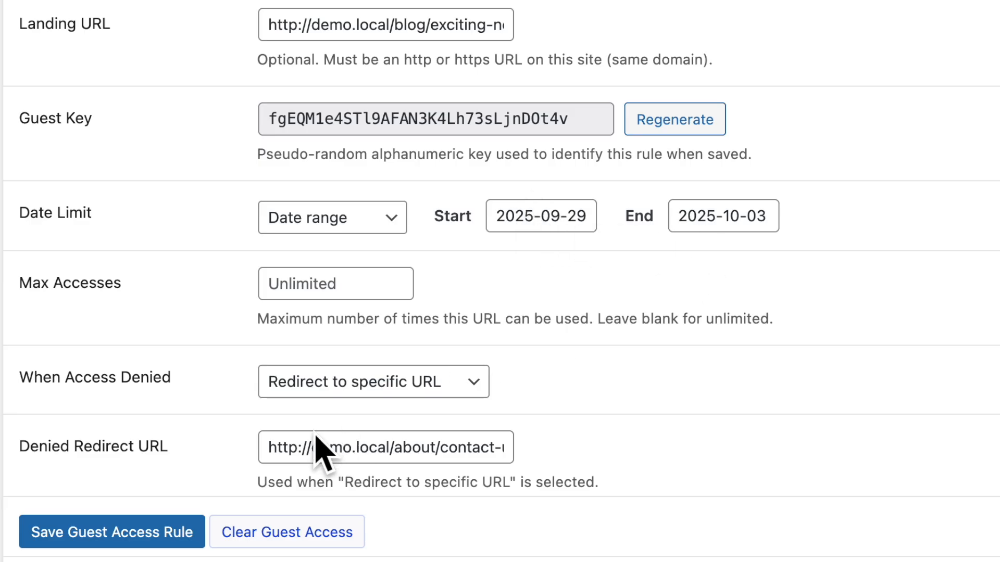
left_click(364, 448)
left_click(438, 448)
left_click(957, 327)
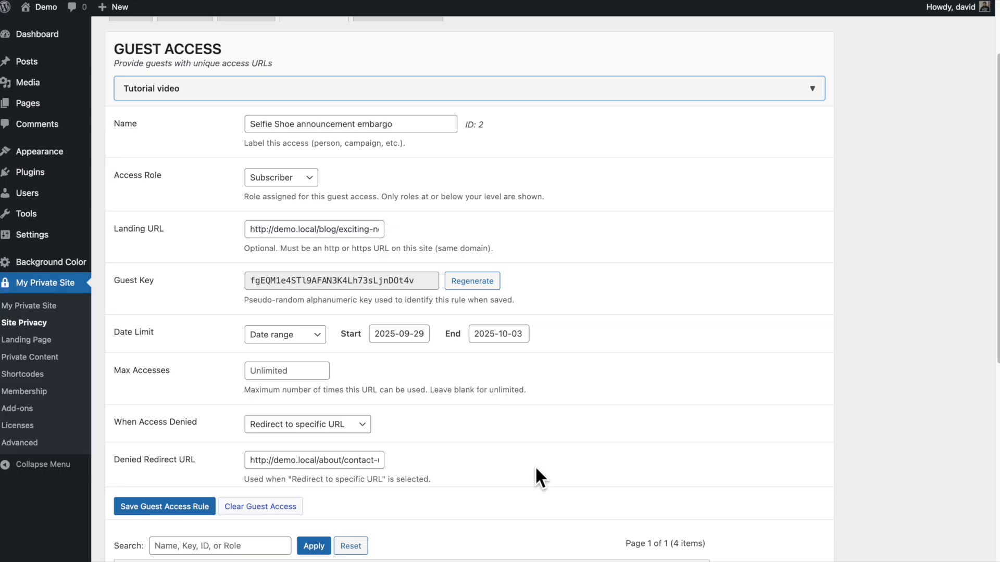
Copy the access link of the "Selfie Shoe announcement embargo" rule from the rules list.
scroll(534, 465, "down", 6)
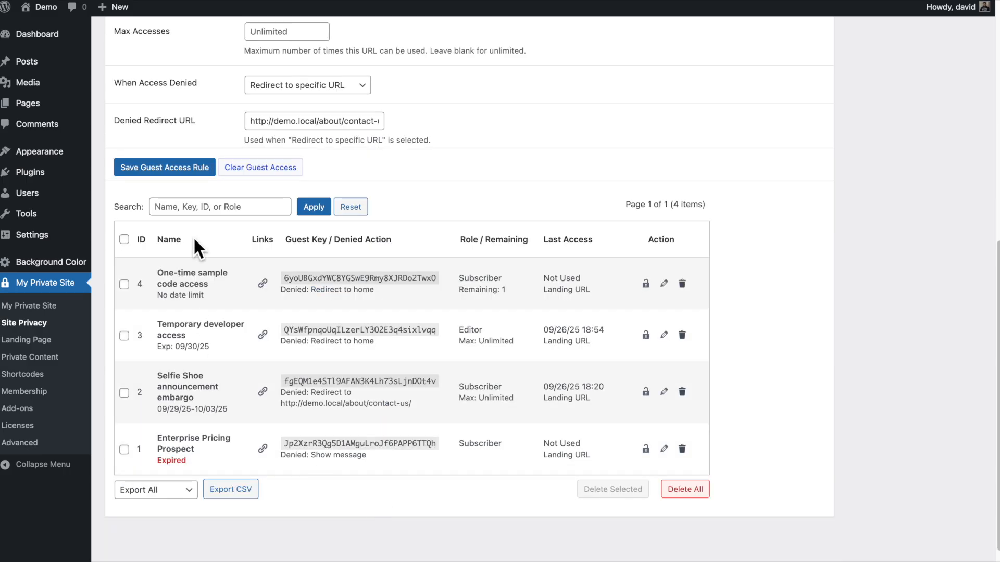
left_click(262, 283)
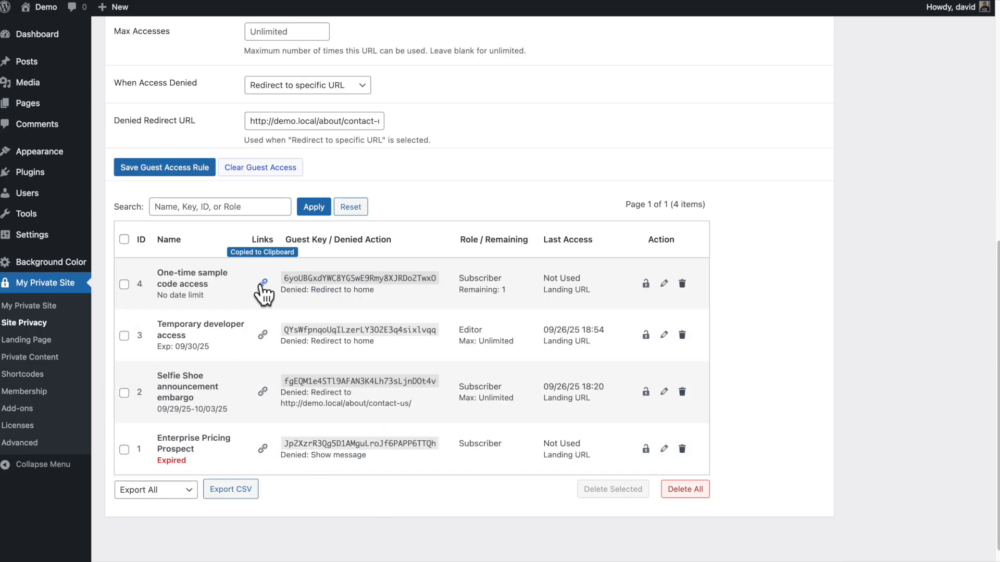
left_click(262, 391)
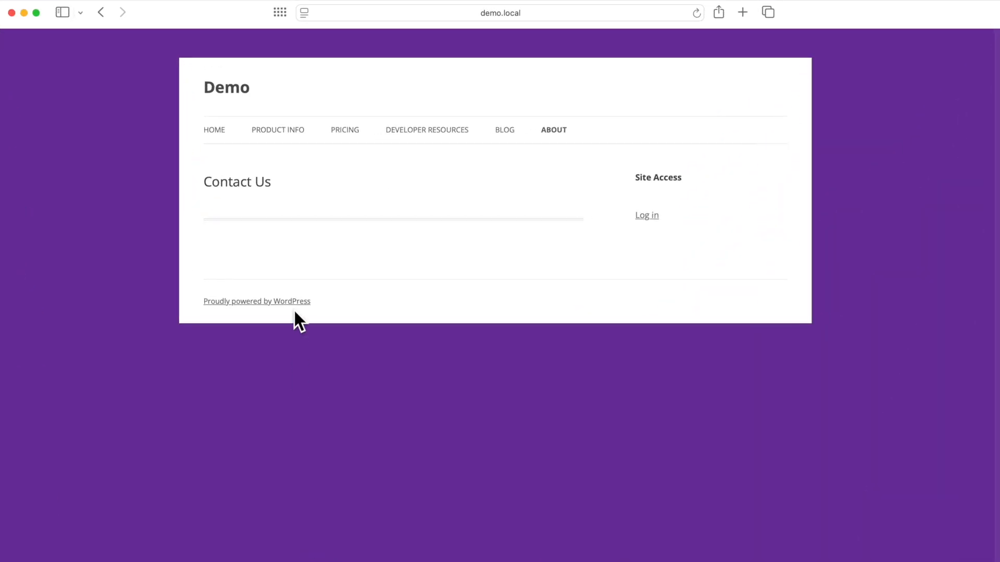
Return the Demo window to its home page and load the copied Selfie Shoe guest access URL.
left_click(214, 130)
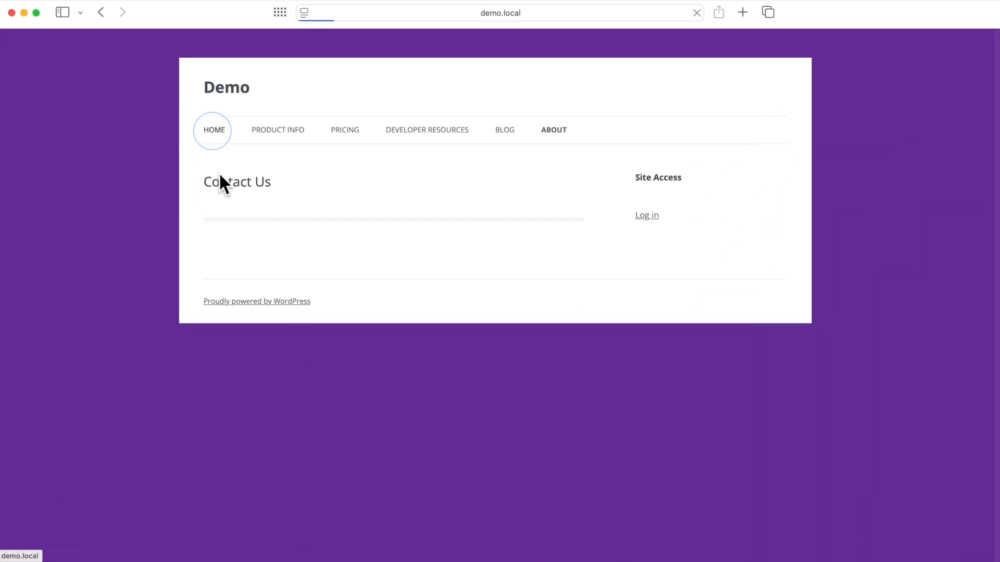
left_click(423, 13)
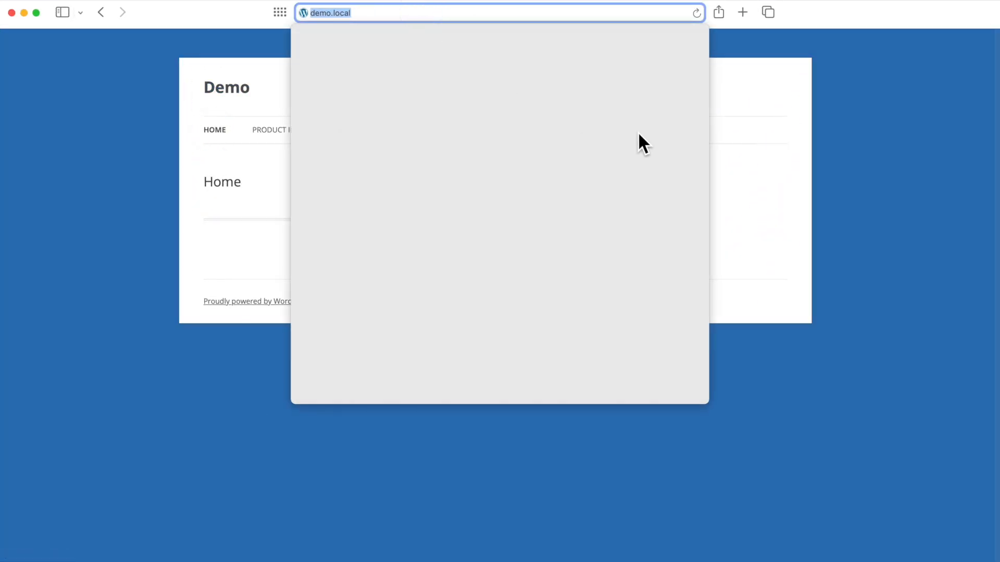
key("super+v")
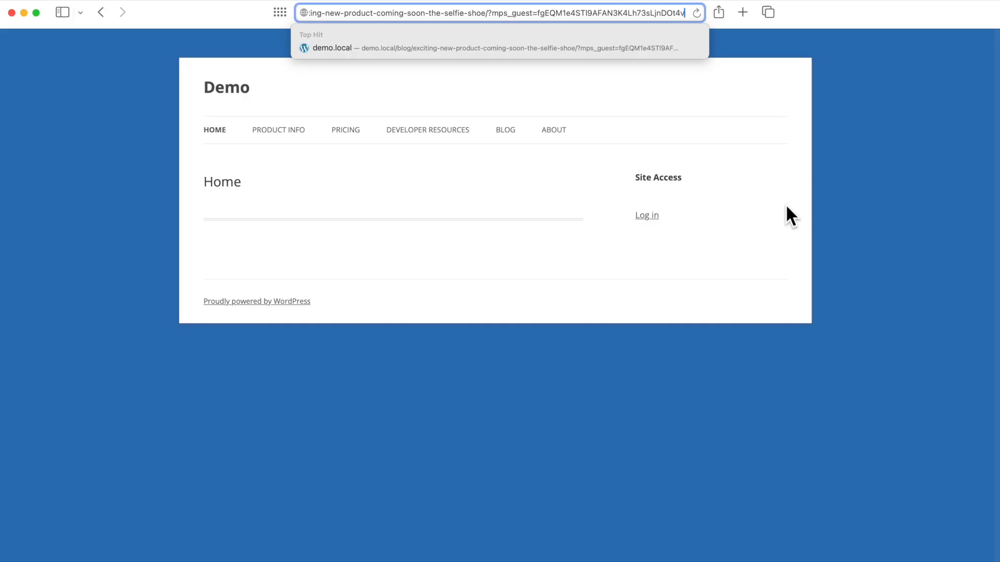
key("Return")
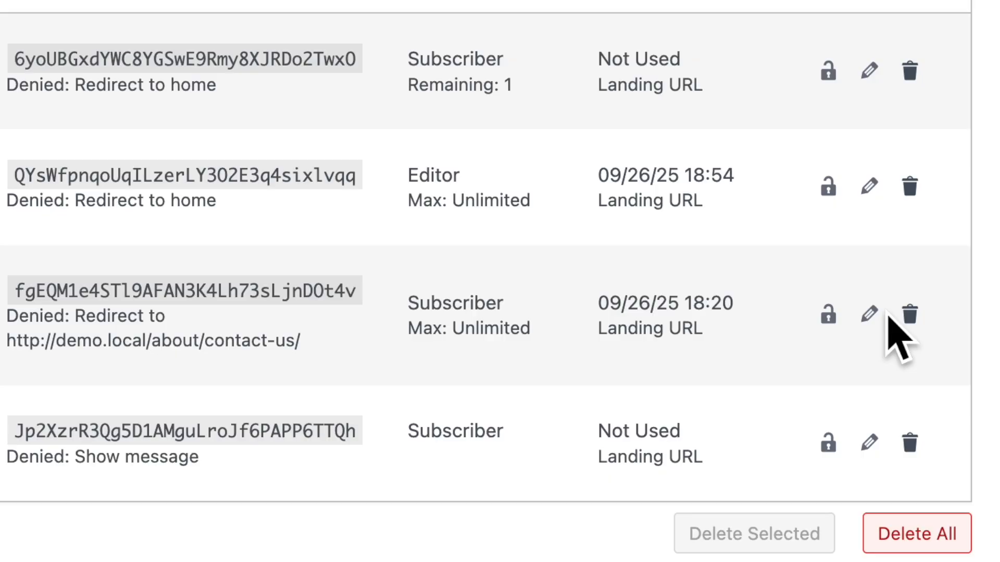
Set the Selfie Shoe rule's start date to 2025-09-26 and save the guest access rule.
scroll(760, 302, "up", 3)
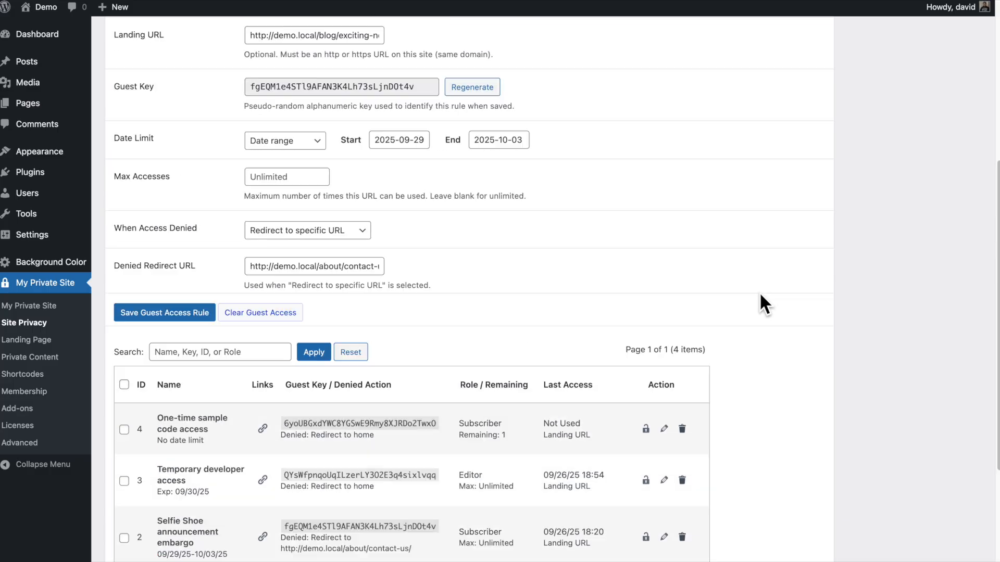
left_click(417, 140)
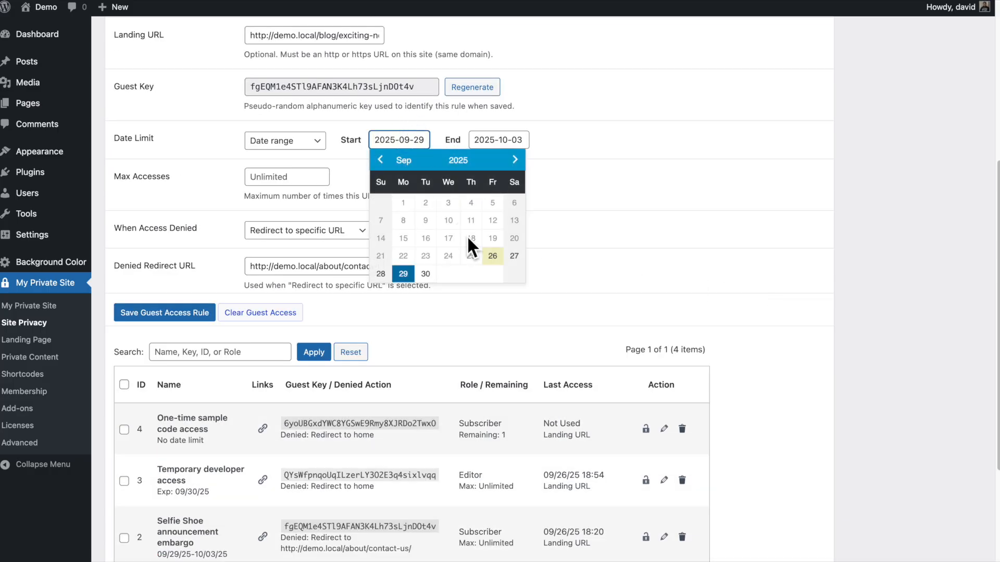
left_click(493, 255)
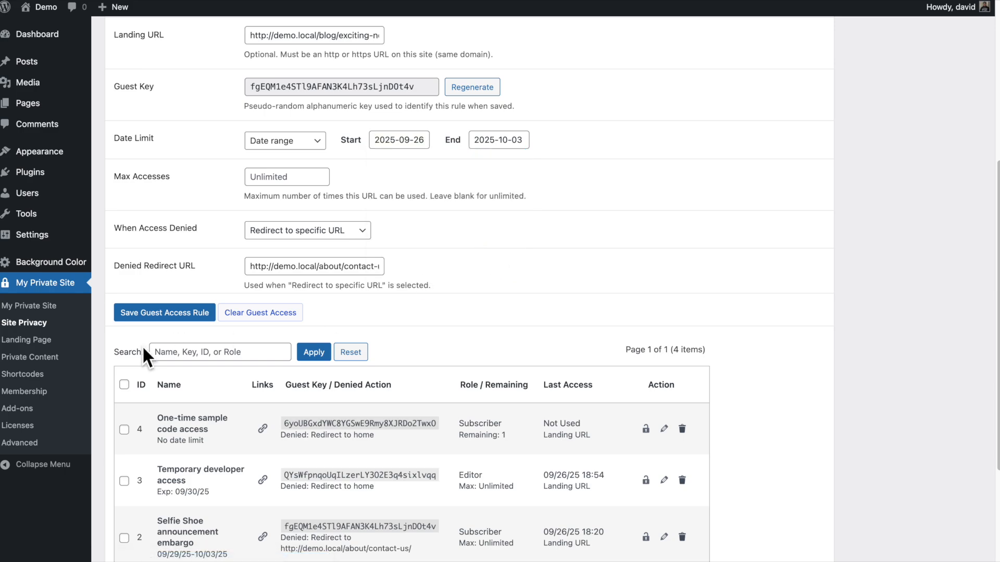
left_click(156, 314)
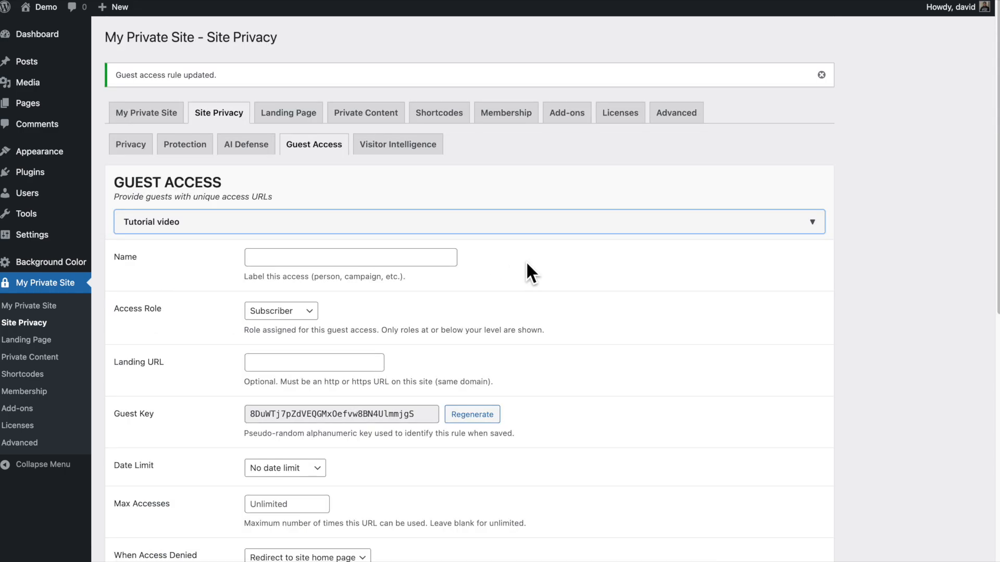
Regenerate the guest key in the blank guest access form and try to save the rule.
scroll(526, 263, "down", 8)
scroll(526, 263, "up", 5)
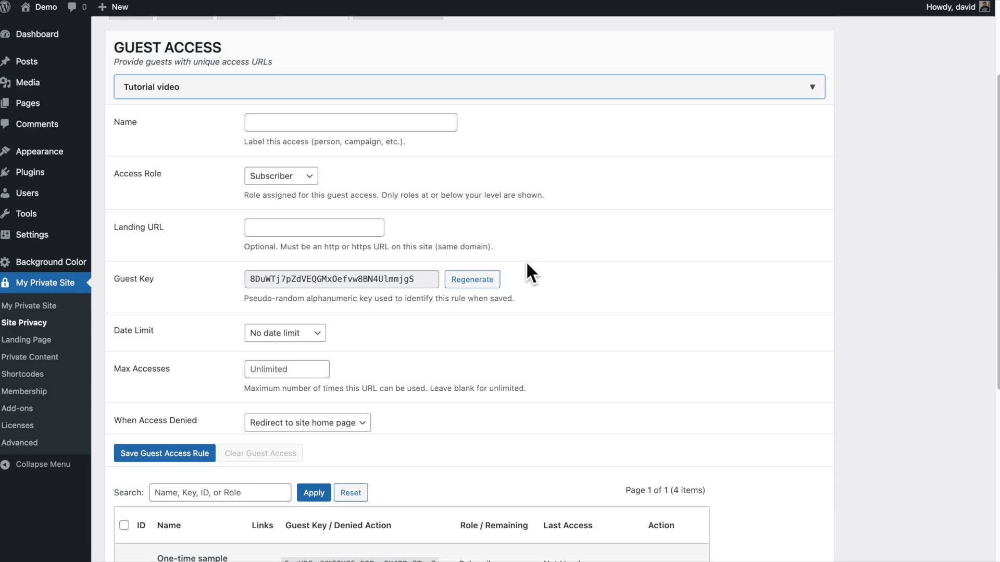
left_click(474, 281)
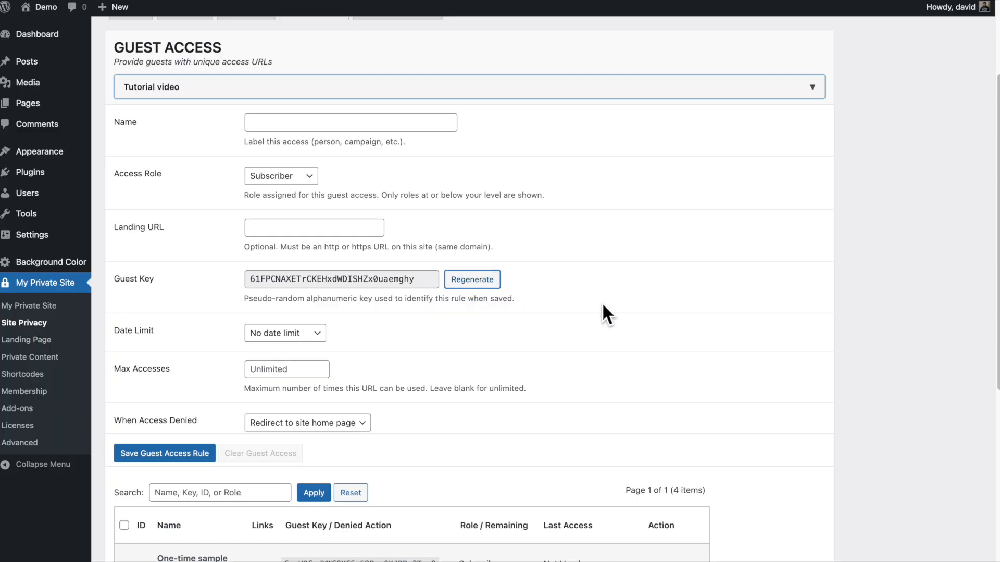
left_click(162, 454)
Copy the "Selfie Shoe announcement embargo" rule's access link and load that guest access URL in the Demo window.
scroll(648, 260, "down", 9)
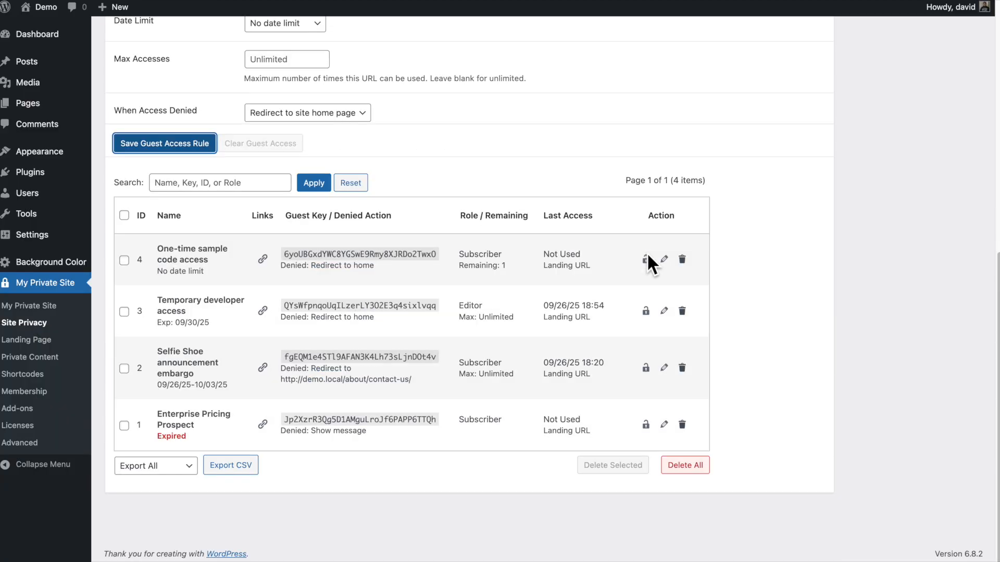
left_click(262, 367)
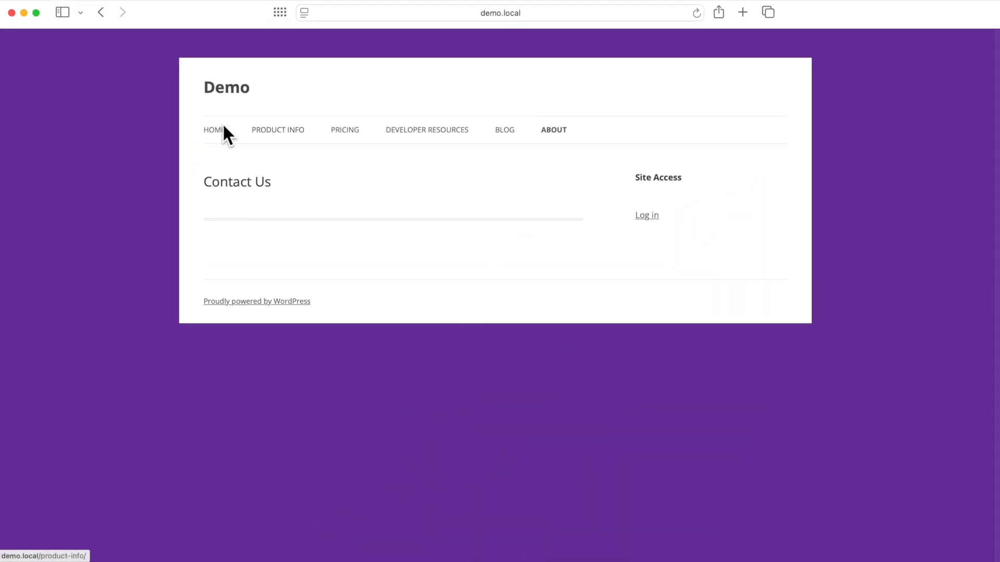
left_click(209, 126)
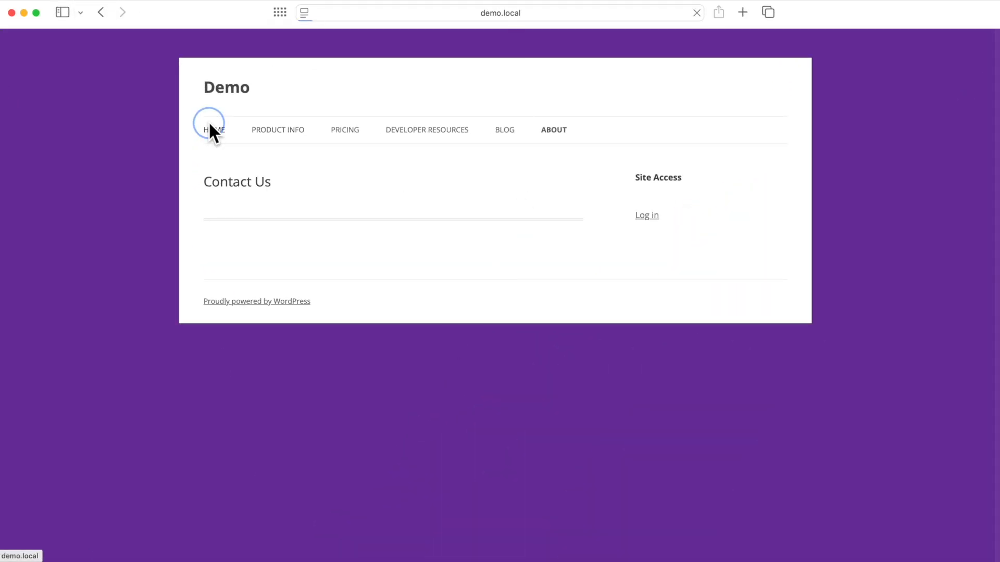
left_click(546, 11)
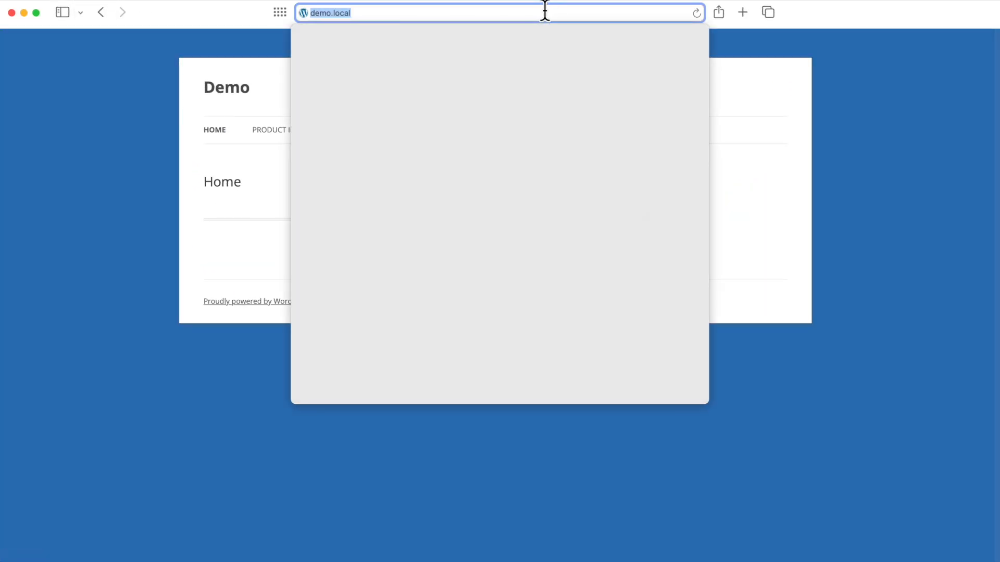
key("super+v")
key("Return")
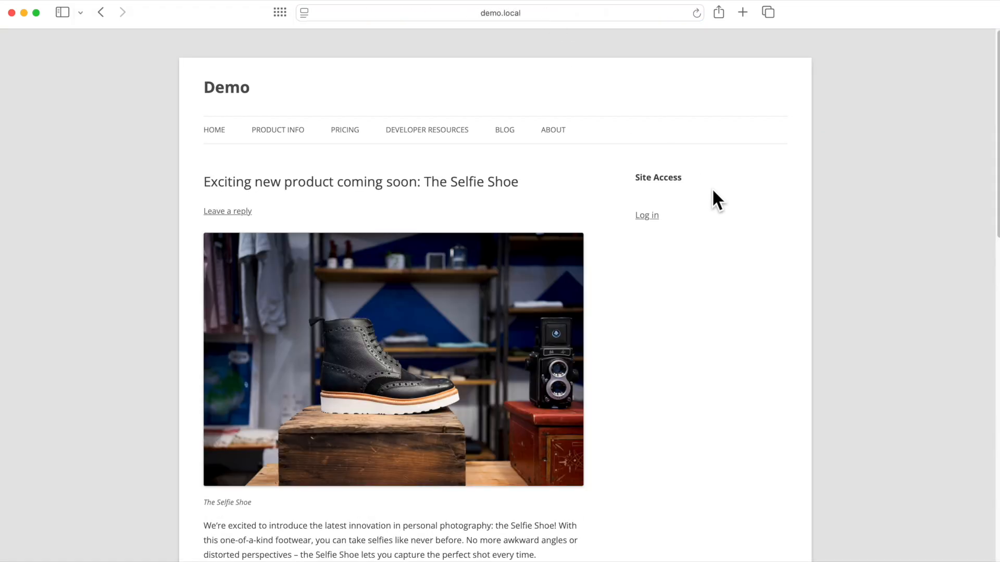
scroll(711, 189, "down", 3)
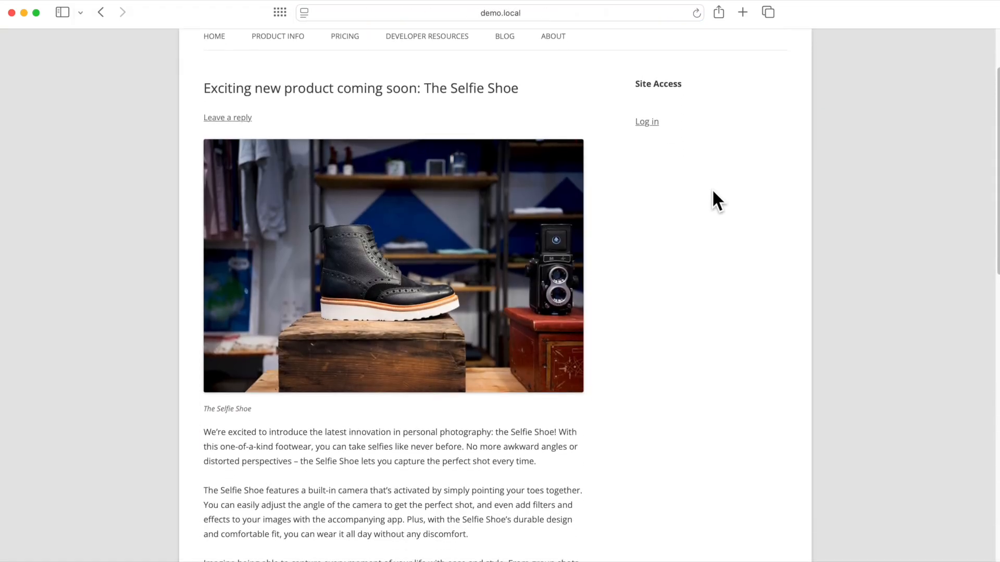
scroll(712, 189, "up", 3)
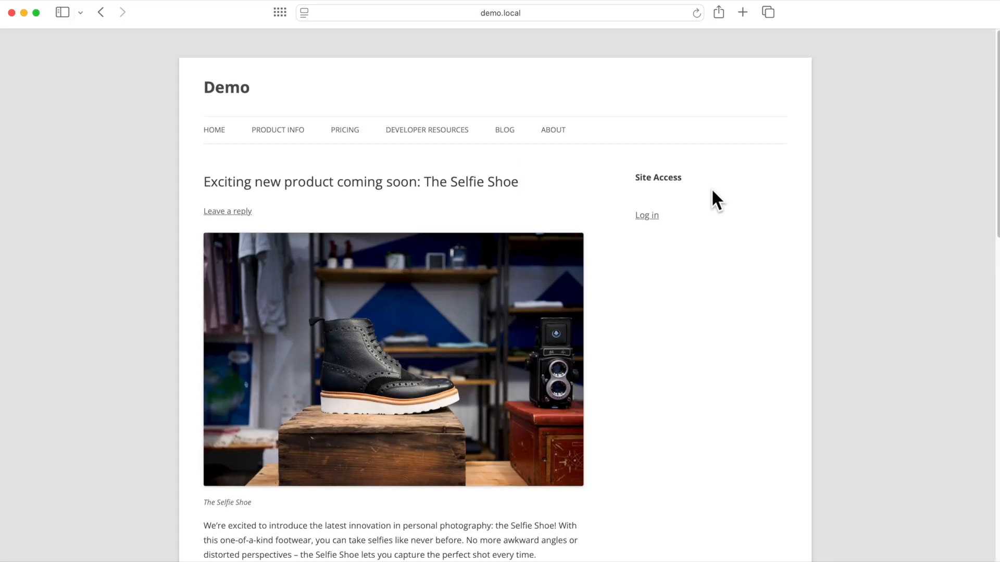
Lock the "Selfie Shoe announcement embargo" rule to deny its access and reload the Selfie Shoe page in the Demo window.
left_click(24, 12)
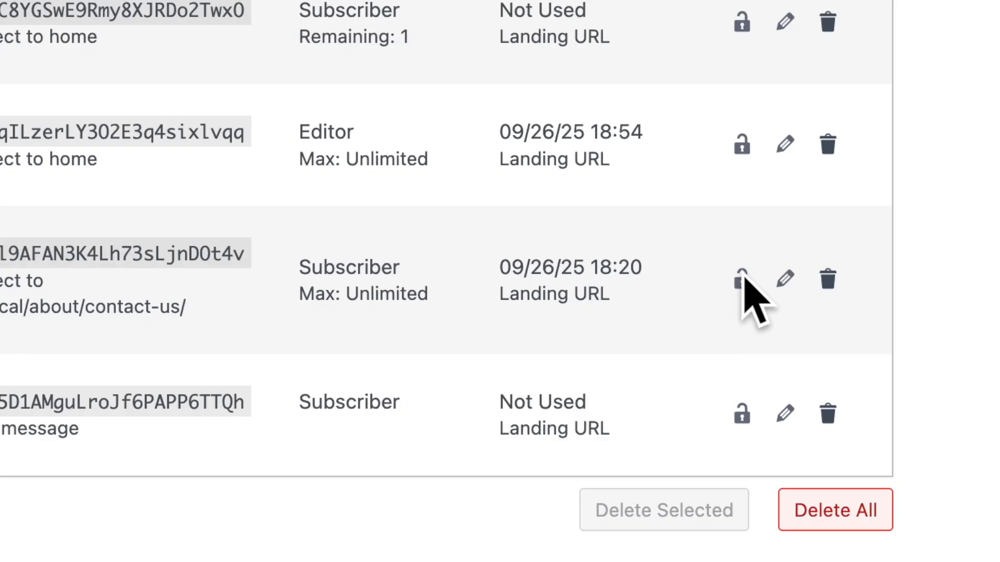
left_click(646, 368)
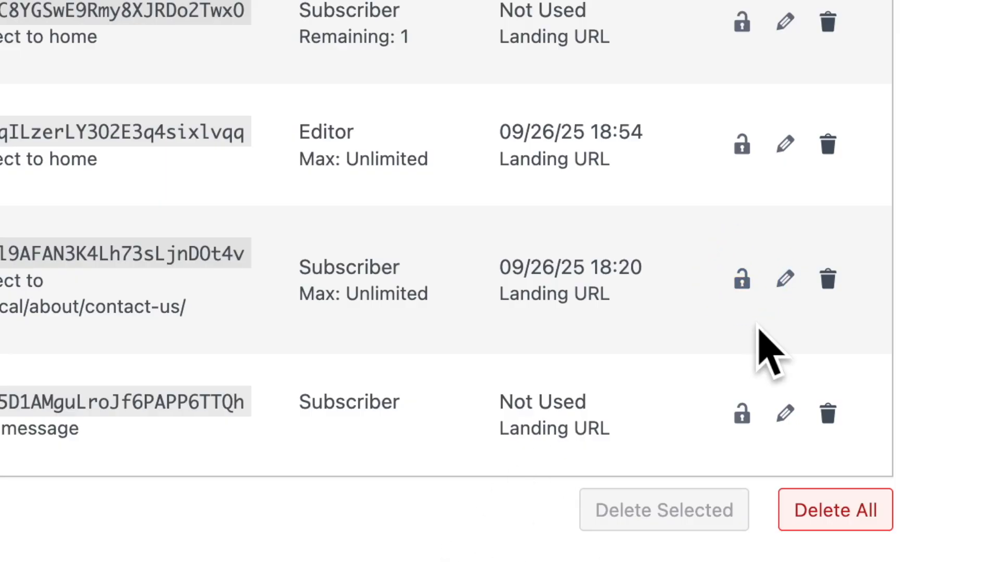
left_click(741, 279)
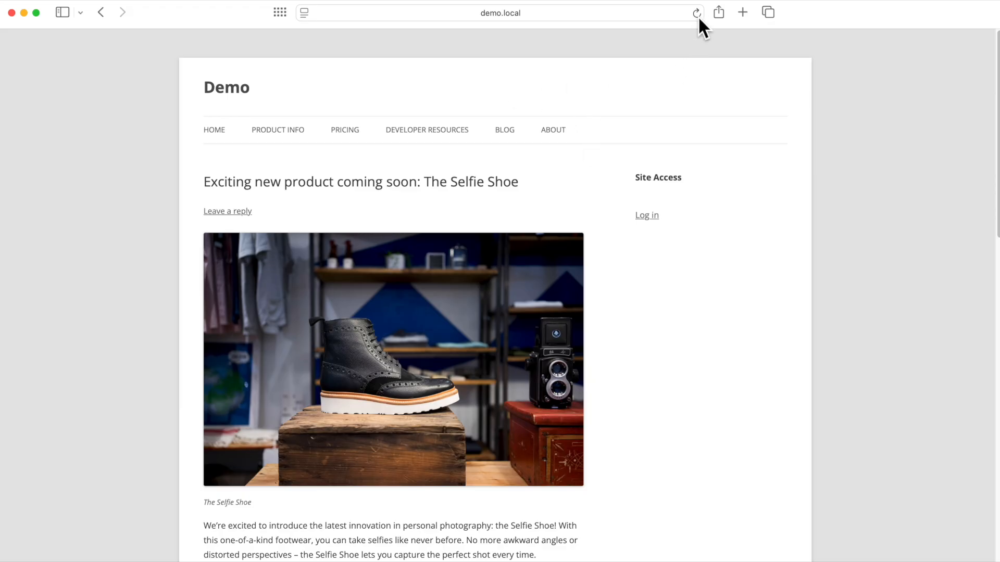
left_click(697, 13)
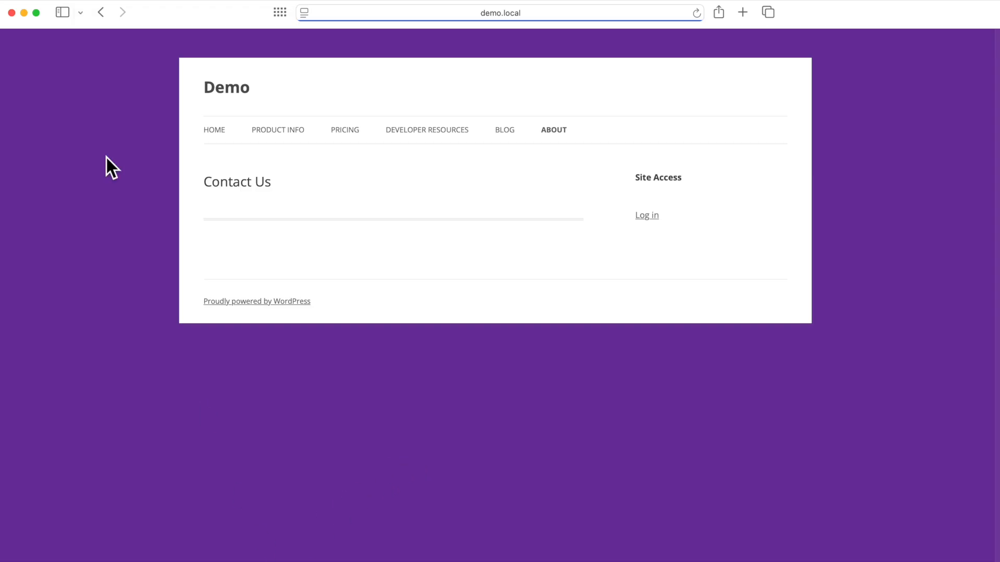
Copy the expired "Enterprise Pricing Prospect" rule's access link and load that guest access URL in the Demo window.
left_click(24, 13)
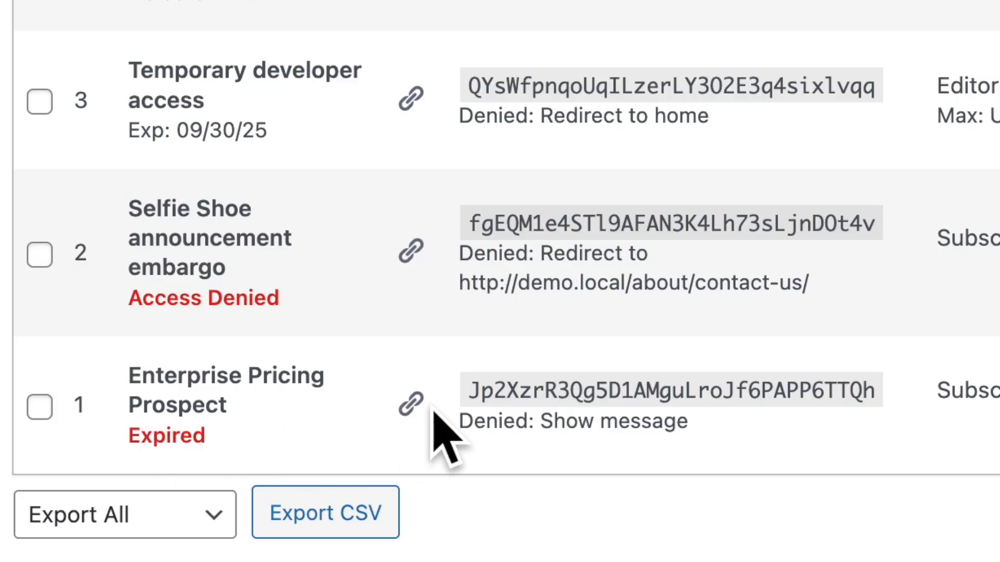
left_click(399, 397)
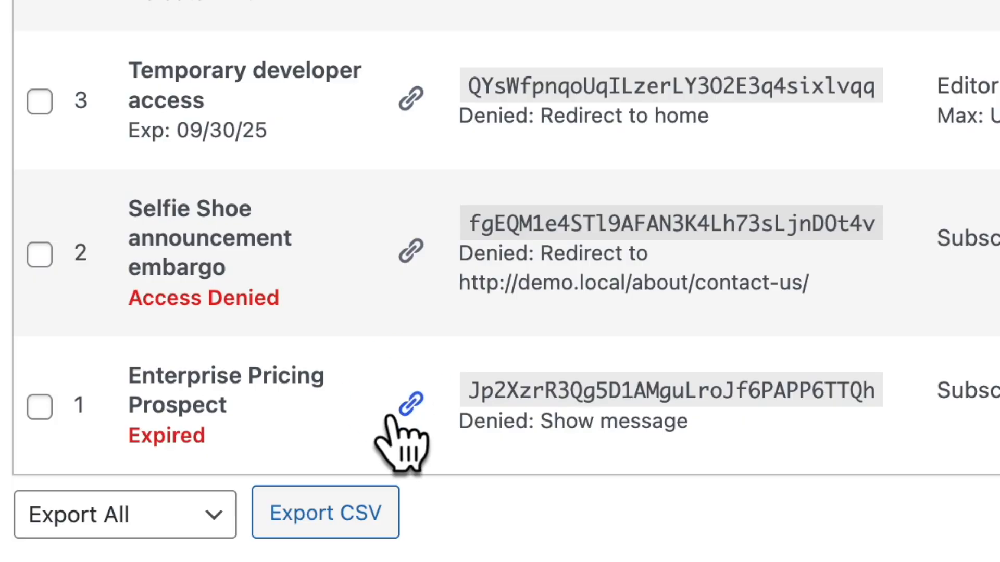
left_click(409, 399)
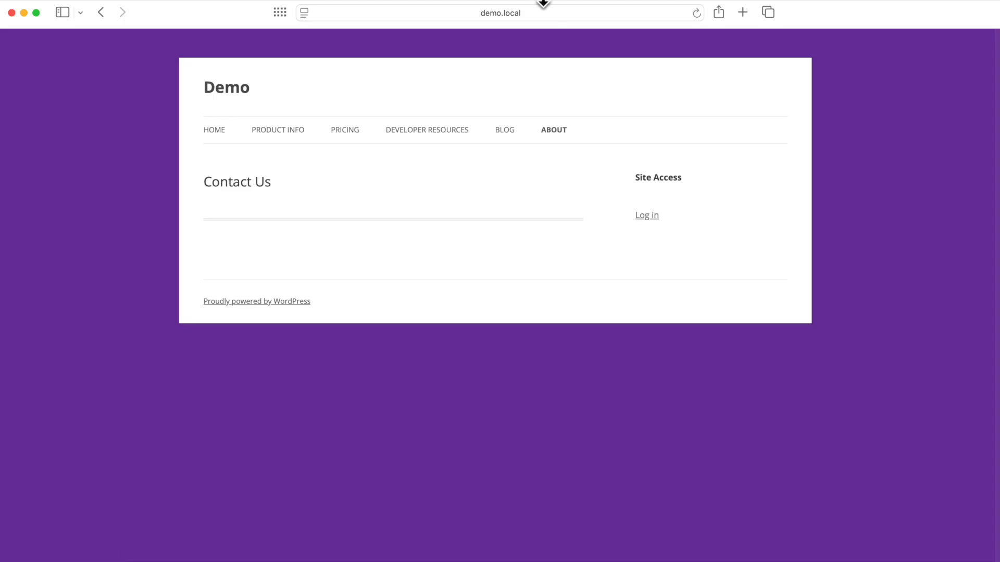
left_click(543, 11)
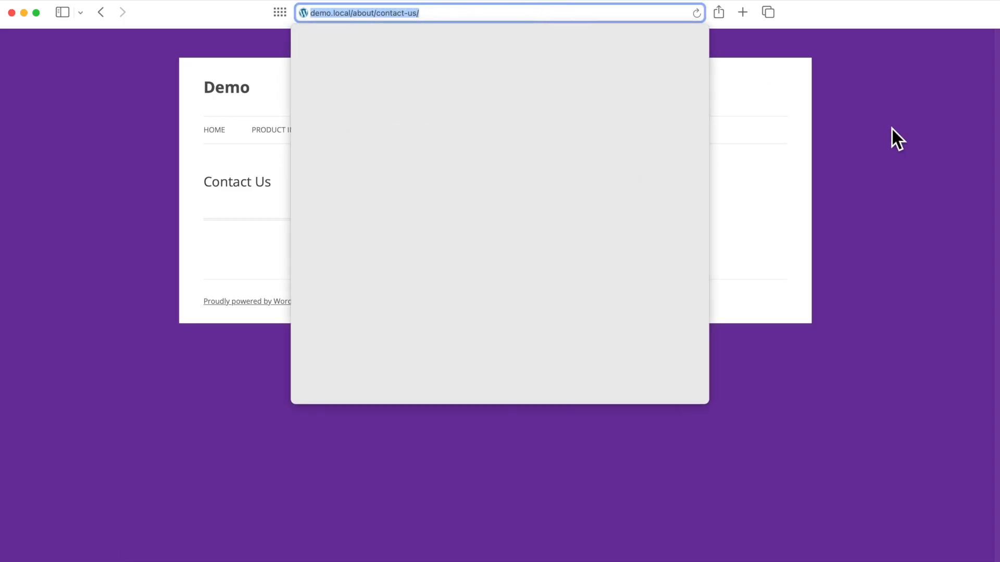
key("super+v")
key("Return")
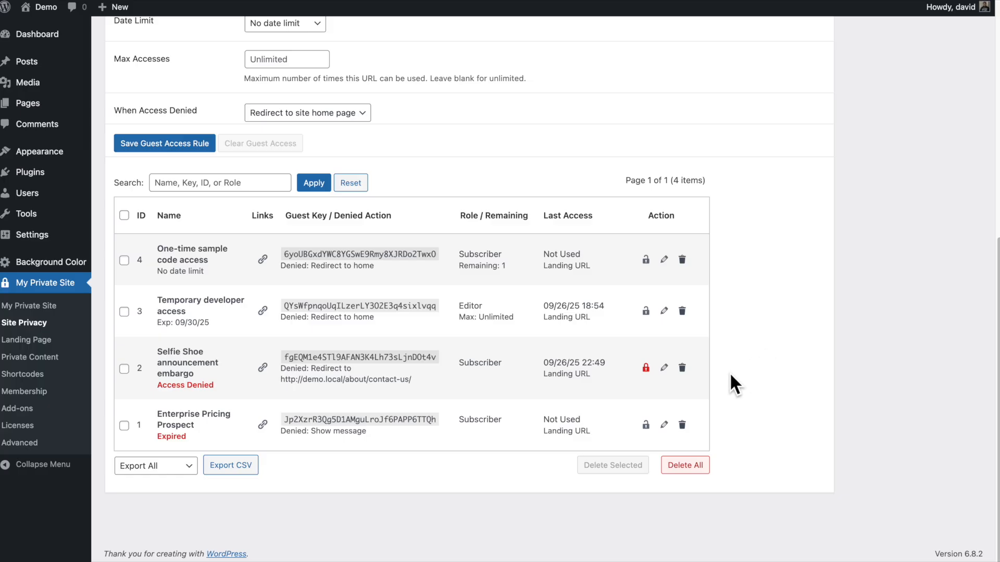
Copy the access link of the "Temporary developer access" rule from the rules list.
scroll(729, 372, "up", 1)
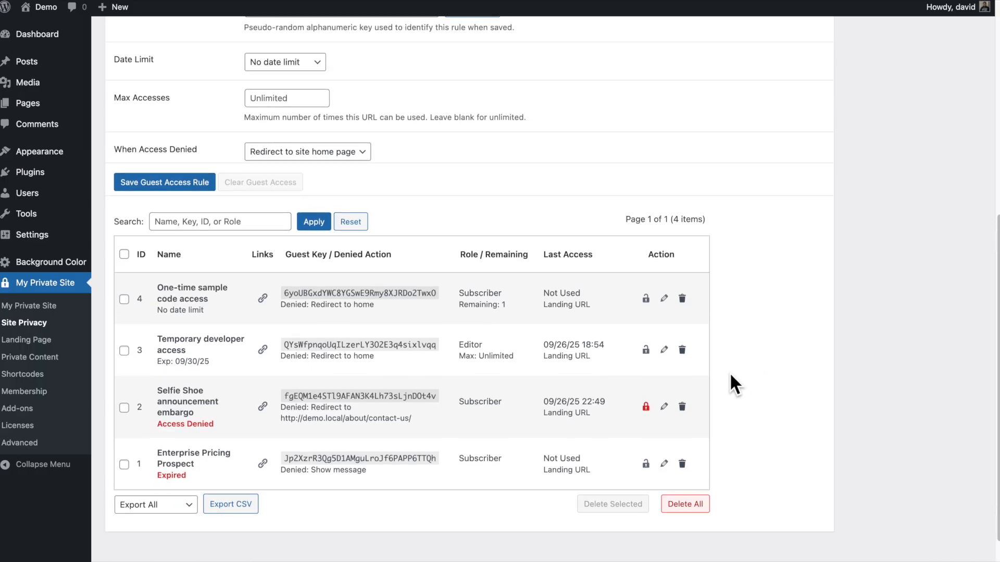
scroll(726, 373, "up", 7)
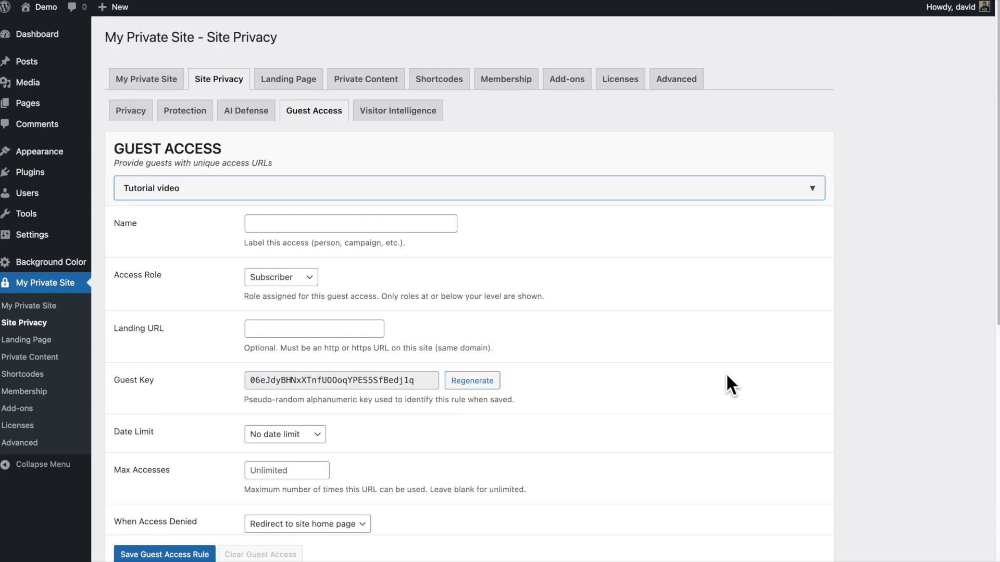
scroll(726, 373, "down", 7)
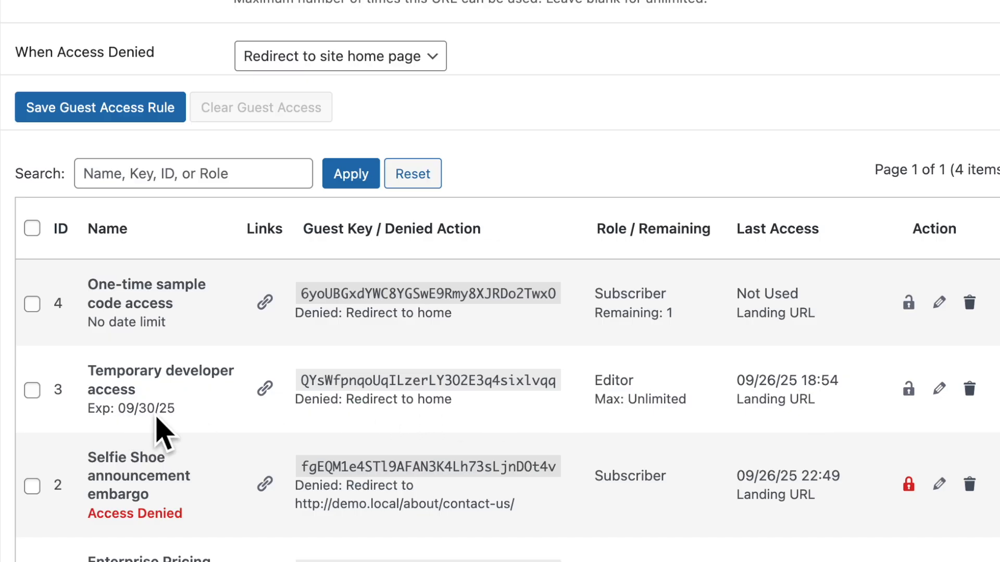
left_click(937, 389)
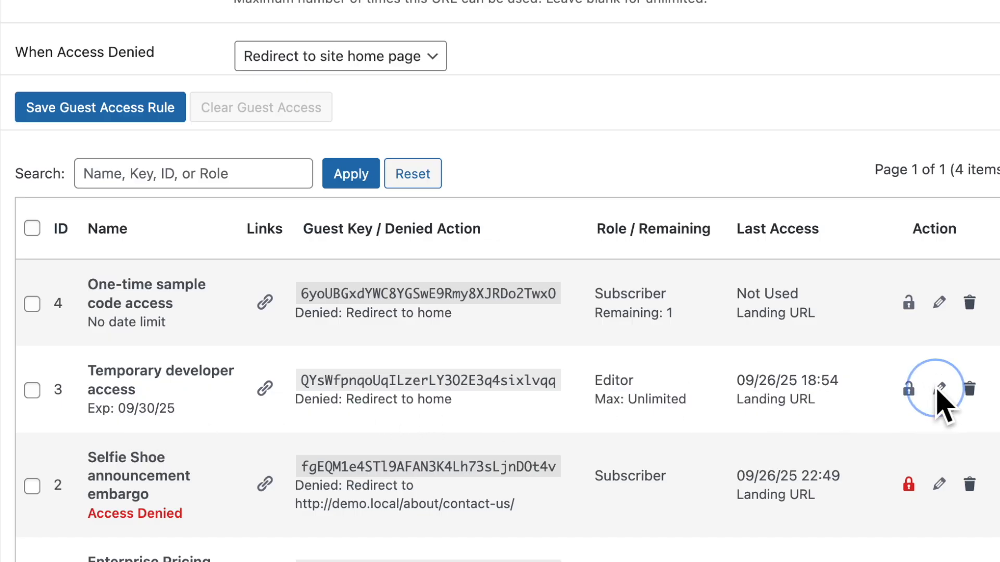
left_click(266, 389)
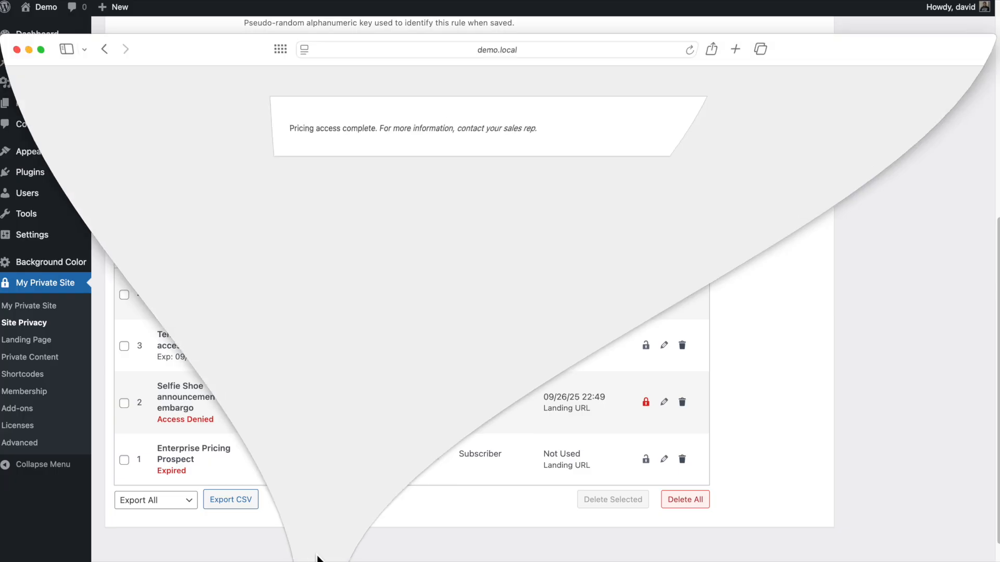
Load demo.local in the Demo window, try to open a page under Developer Resources without guest access, and return to the home page.
key("super+l")
type("demo.")
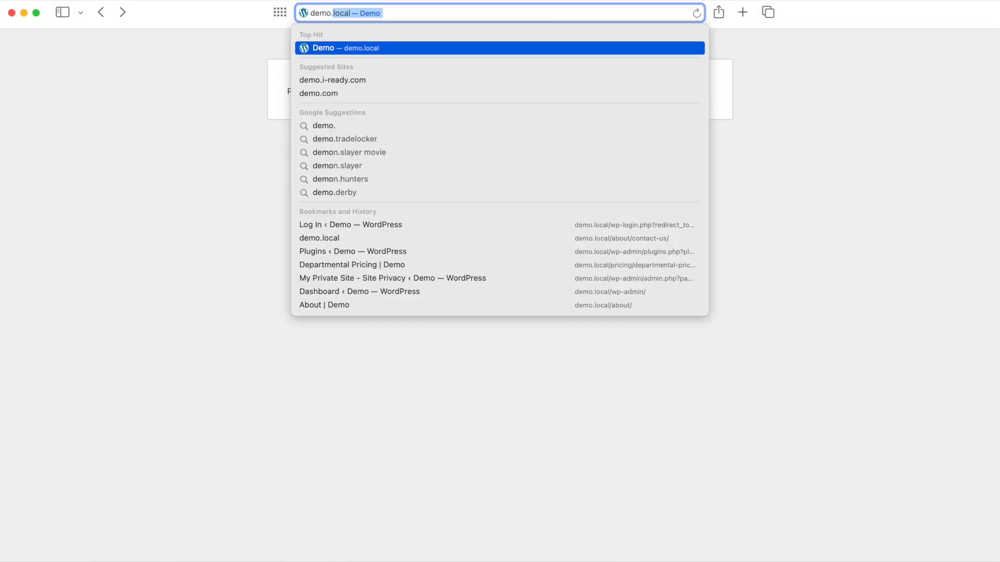
key("Return")
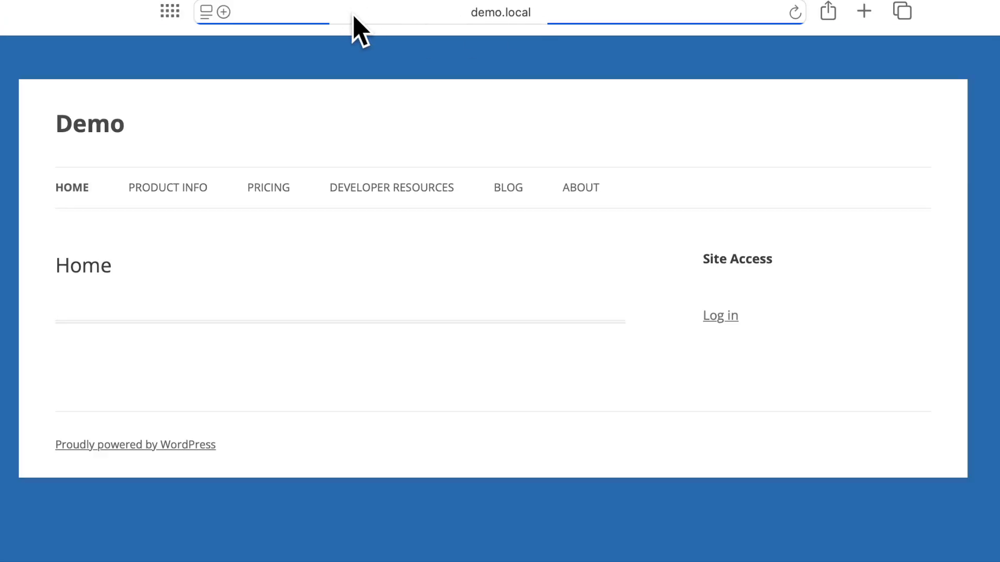
mouse_move(395, 137)
left_click(395, 312)
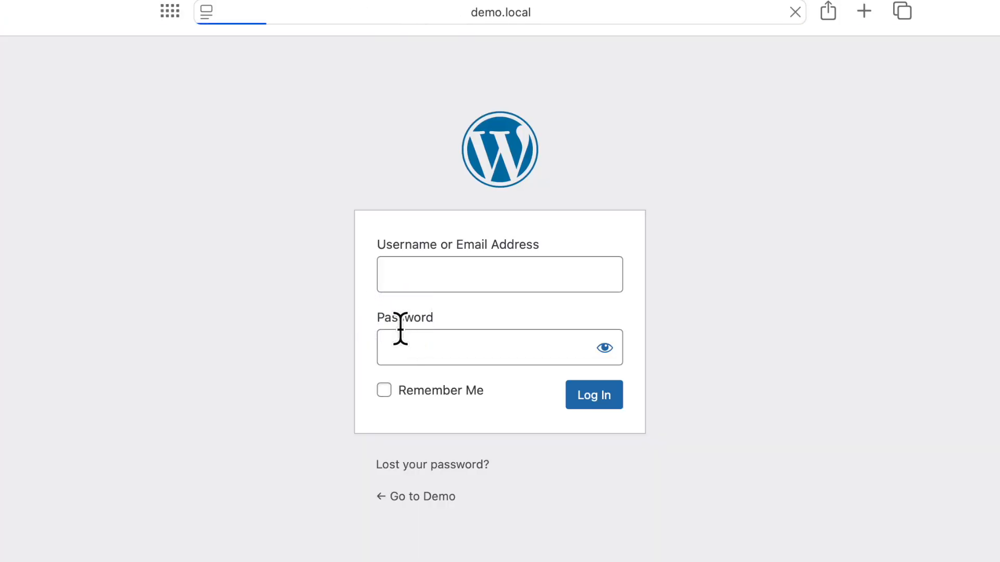
left_click(423, 497)
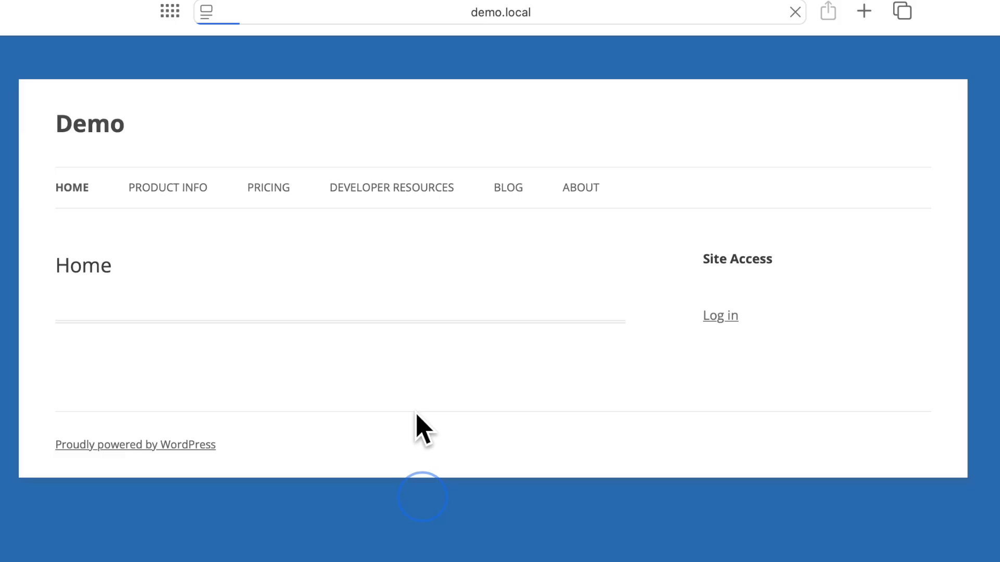
Load the copied guest access URL for the Coding API page in the Demo window.
left_click(413, 11)
key("super+v")
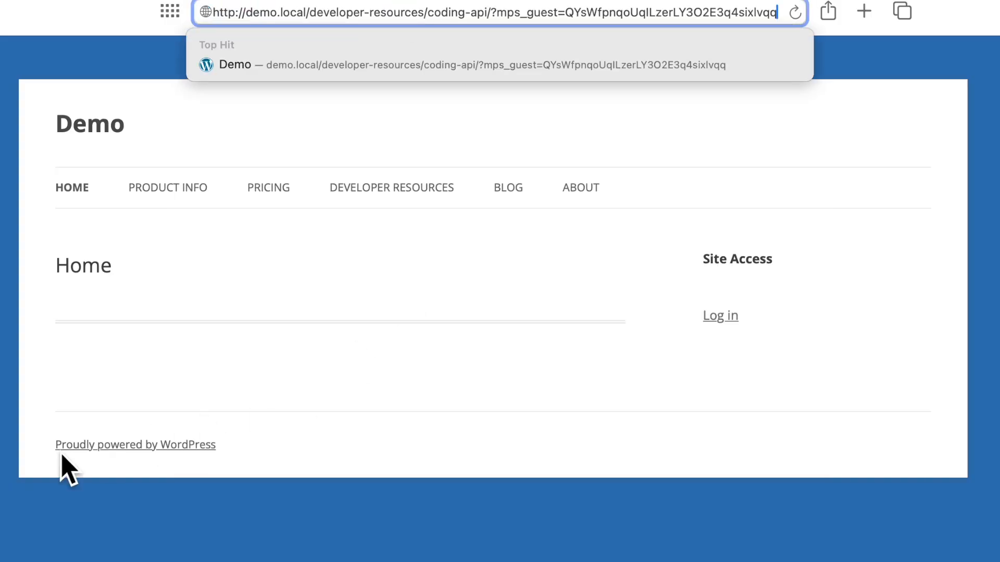
key("Return")
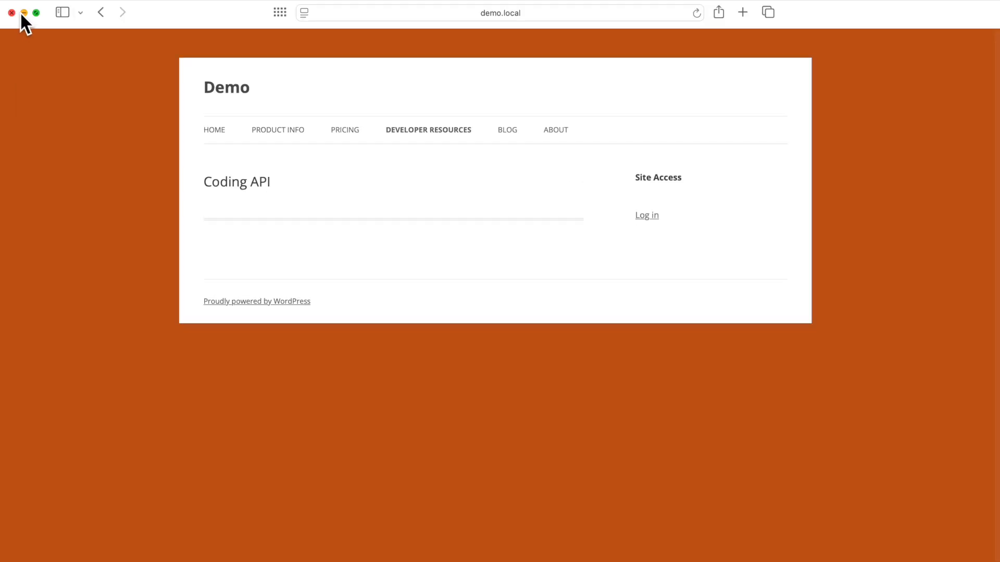
Return to the guest access rules and open the "Temporary developer access" rule for editing.
left_click(21, 12)
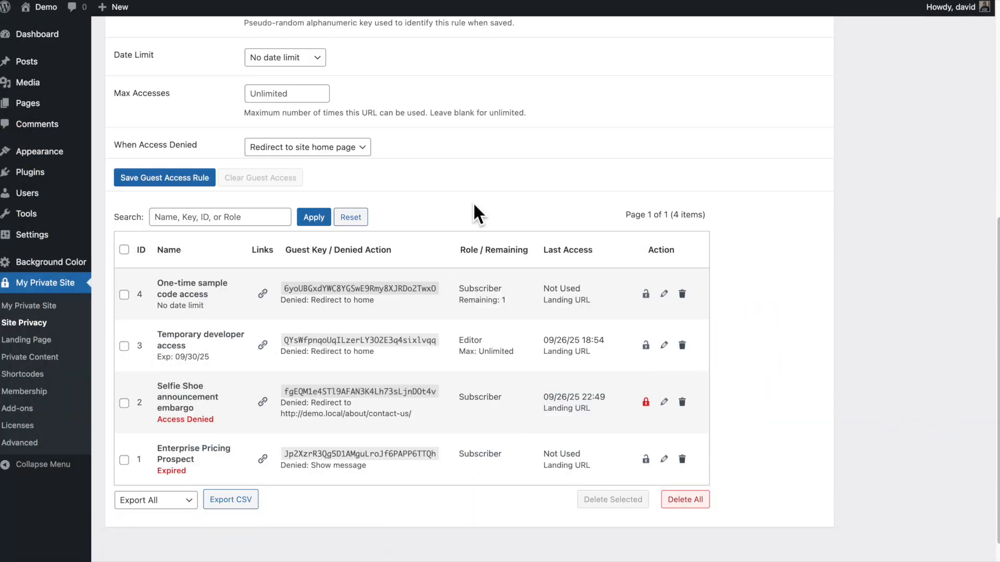
scroll(508, 175, "up", 5)
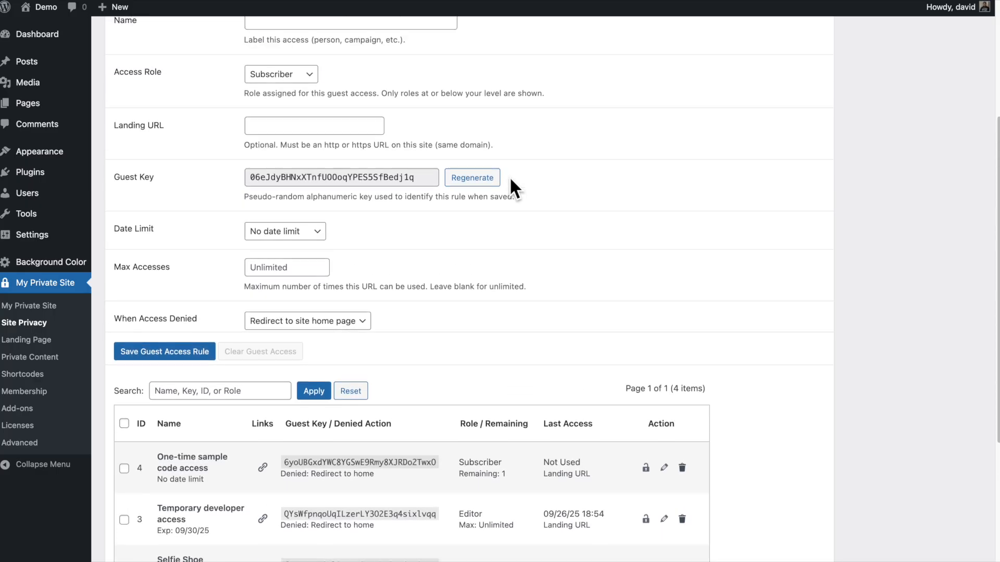
scroll(612, 417, "down", 2)
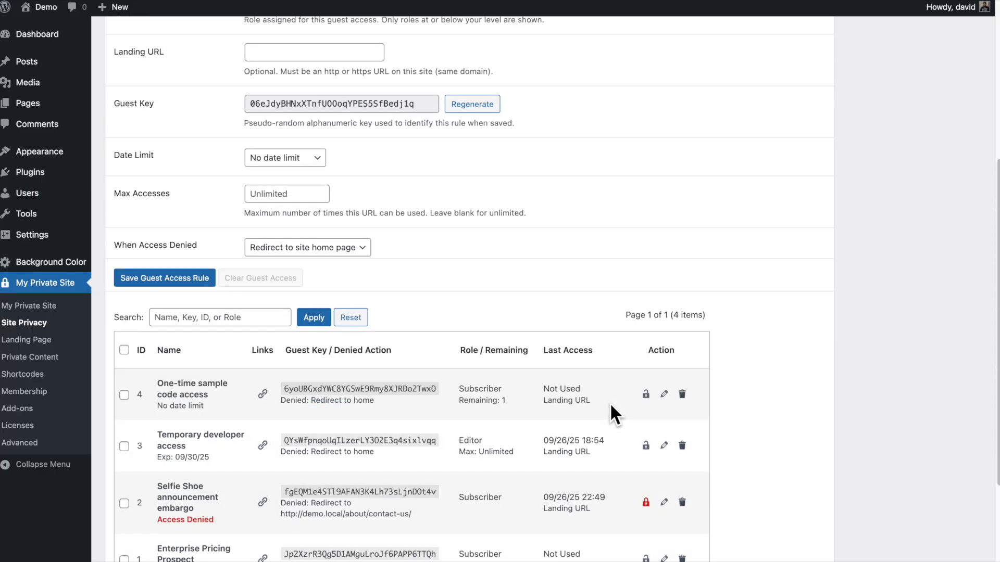
left_click(664, 444)
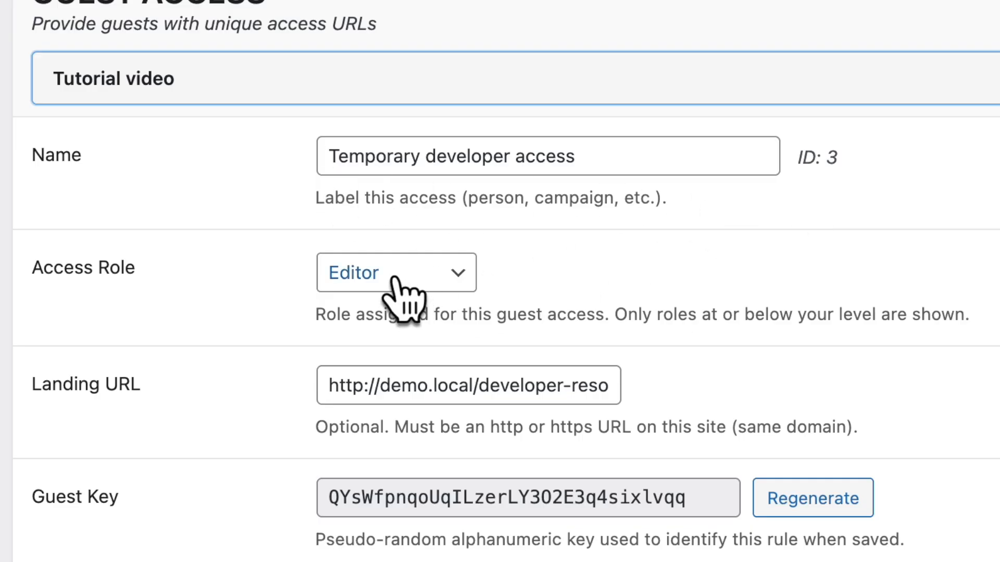
Examine the developer rule's landing URL and its available access roles, leaving the role as Editor.
left_click_drag(424, 378, 651, 388)
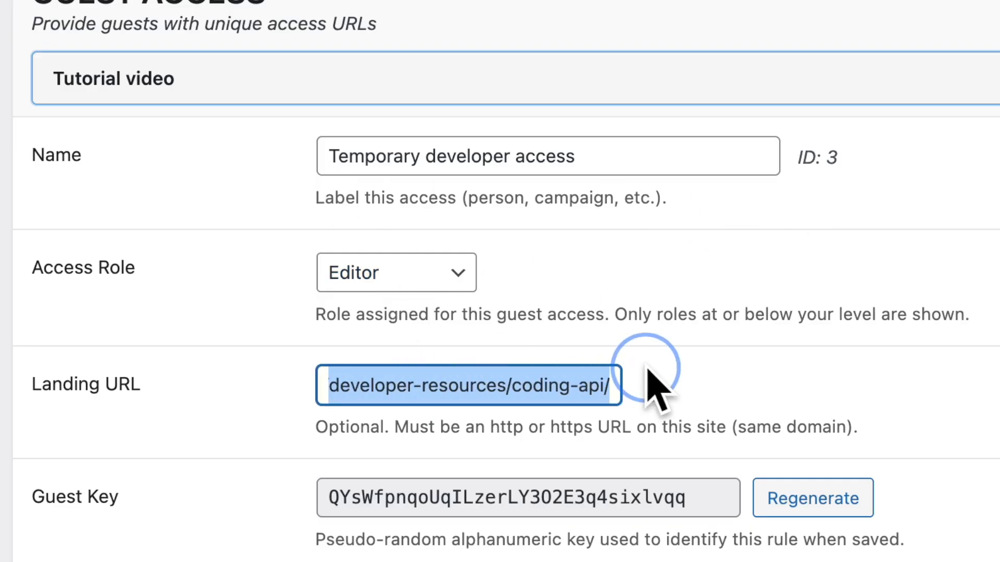
left_click(669, 383)
left_click_drag(575, 390, 616, 395)
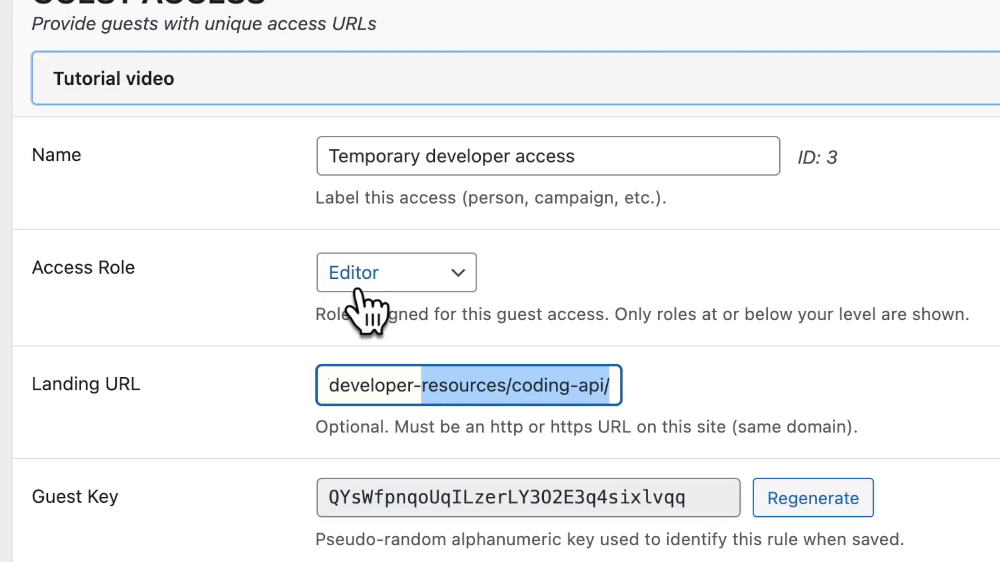
left_click(458, 284)
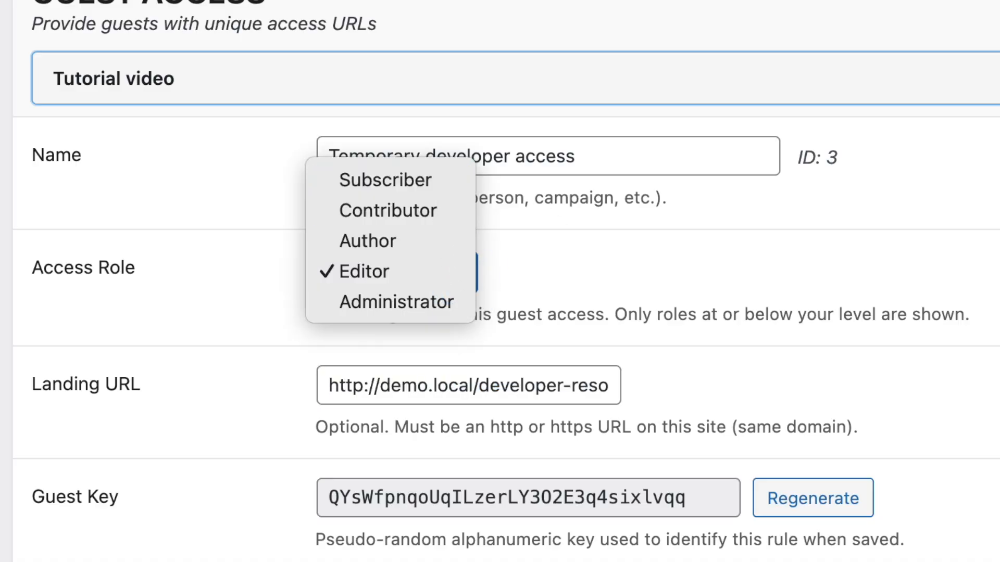
key("Escape")
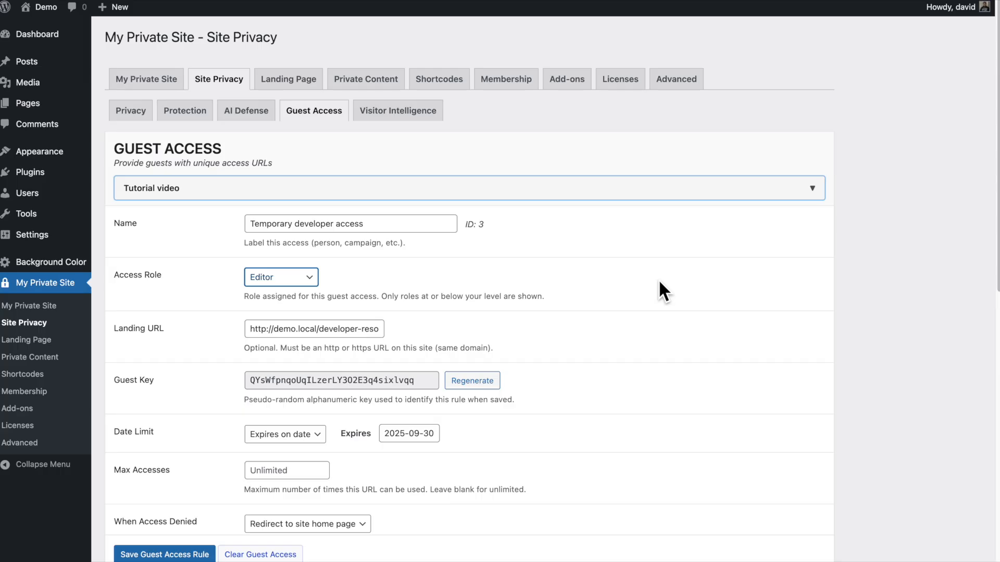
Open the "One time sample code access" rule for editing and examine its full landing URL.
scroll(659, 279, "down", 5)
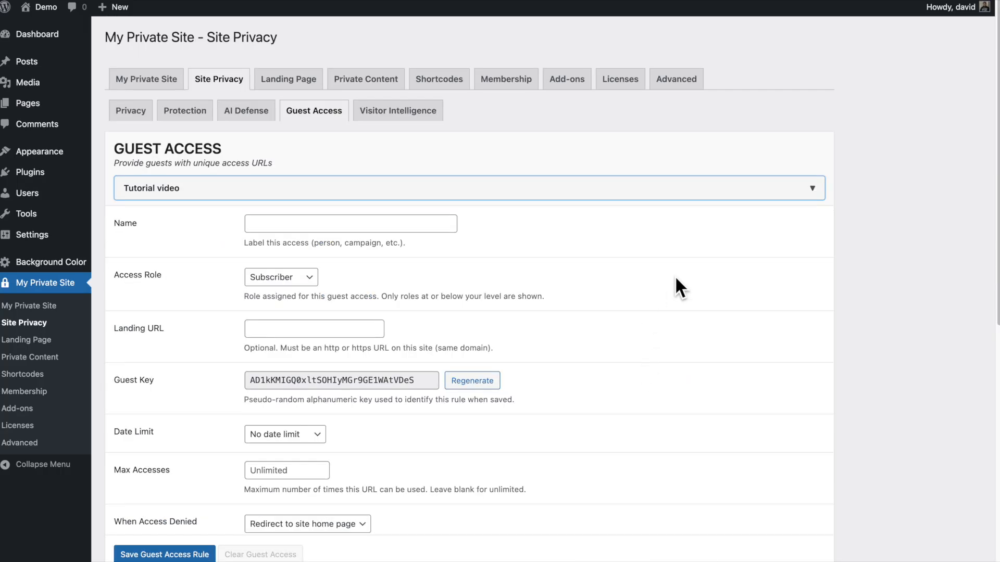
scroll(676, 278, "down", 3)
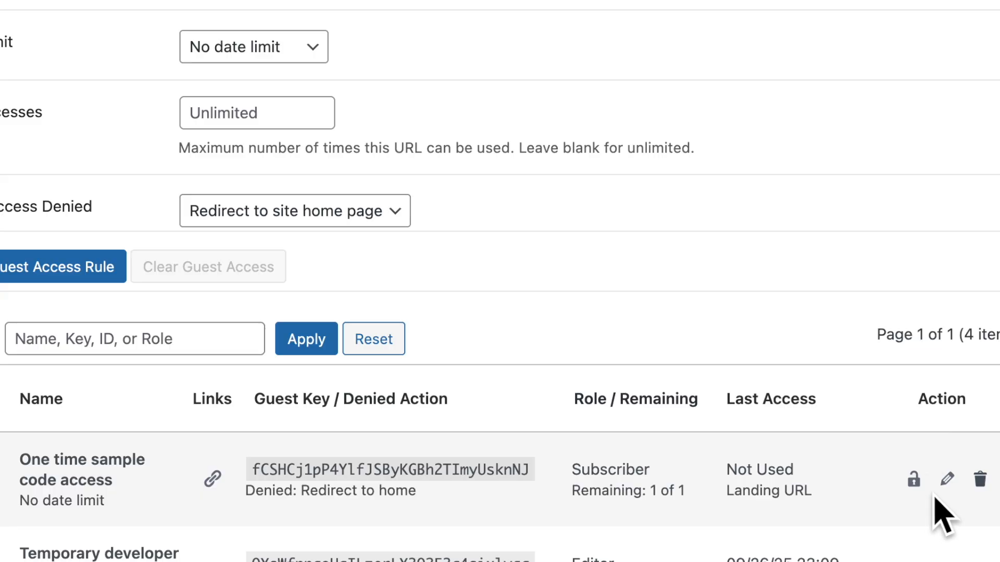
left_click(663, 506)
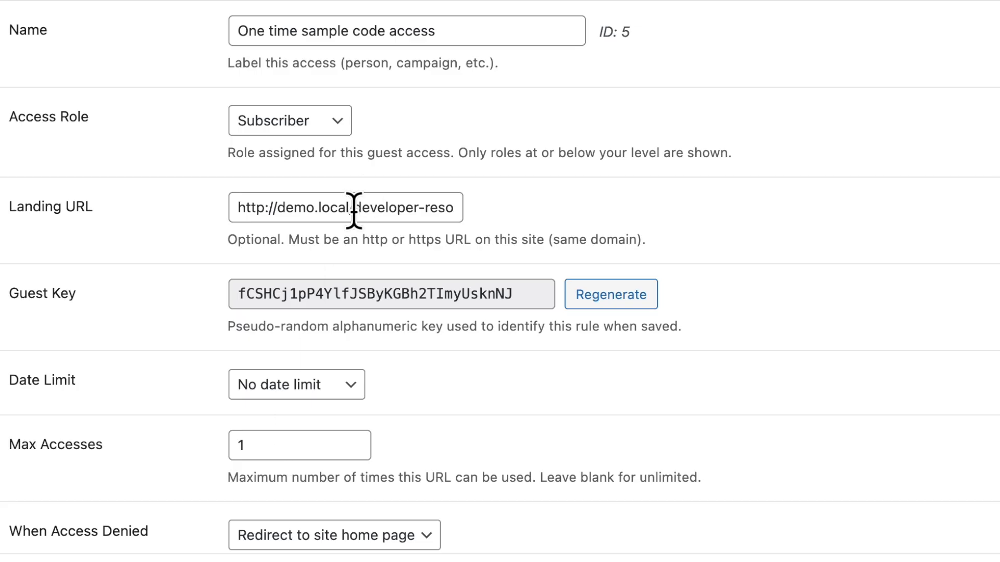
left_click_drag(347, 208, 465, 203)
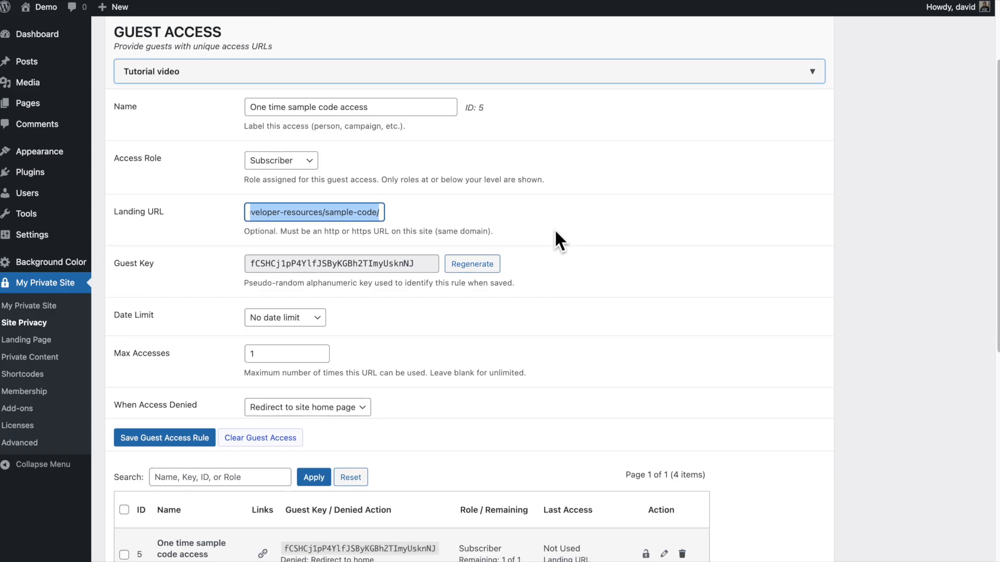
Copy the guest access URL of the "One time sample code access" rule and load it in the Demo window.
scroll(555, 240, "down", 2)
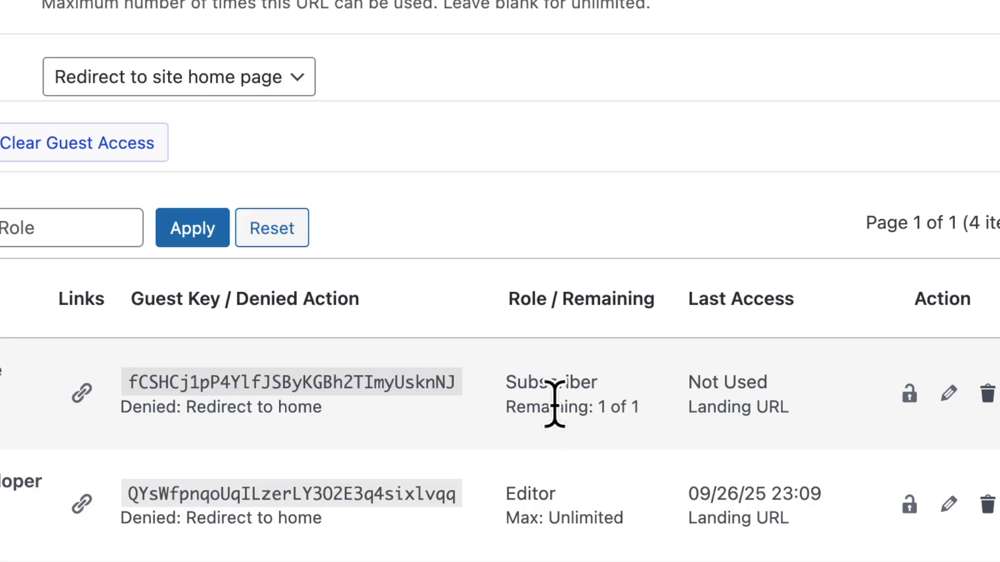
left_click(83, 391)
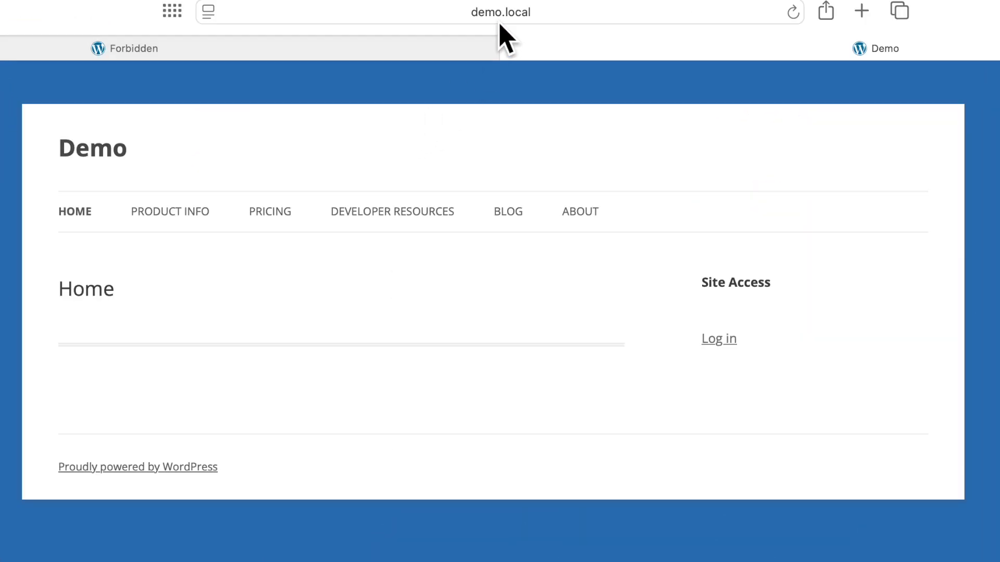
left_click(500, 11)
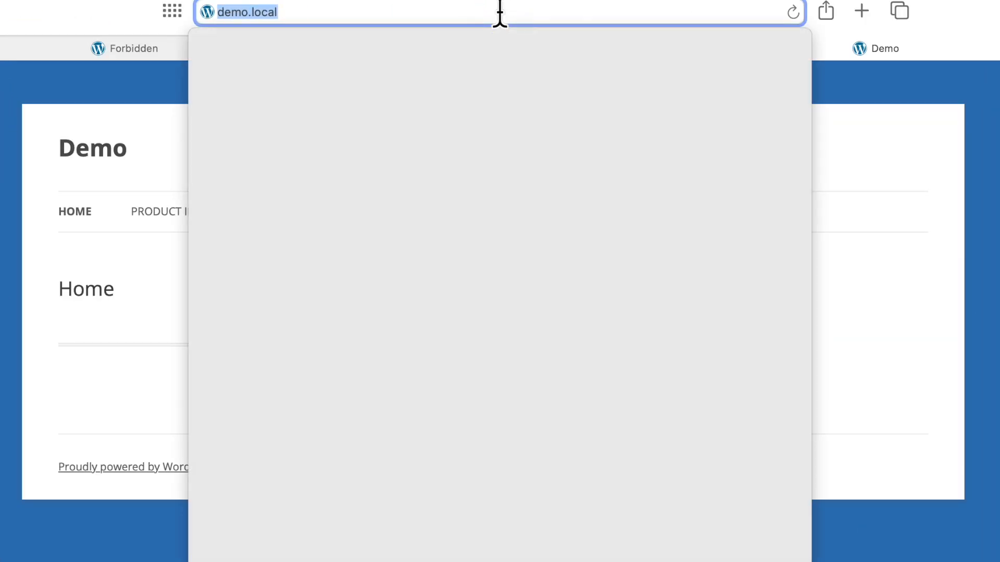
key("super+v")
key("Return")
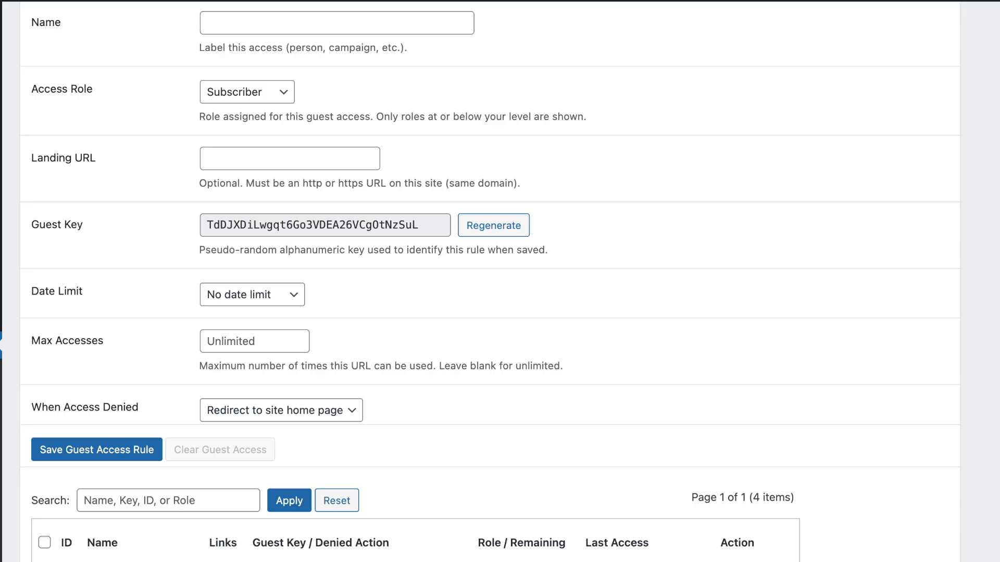
scroll(730, 453, "up", 5)
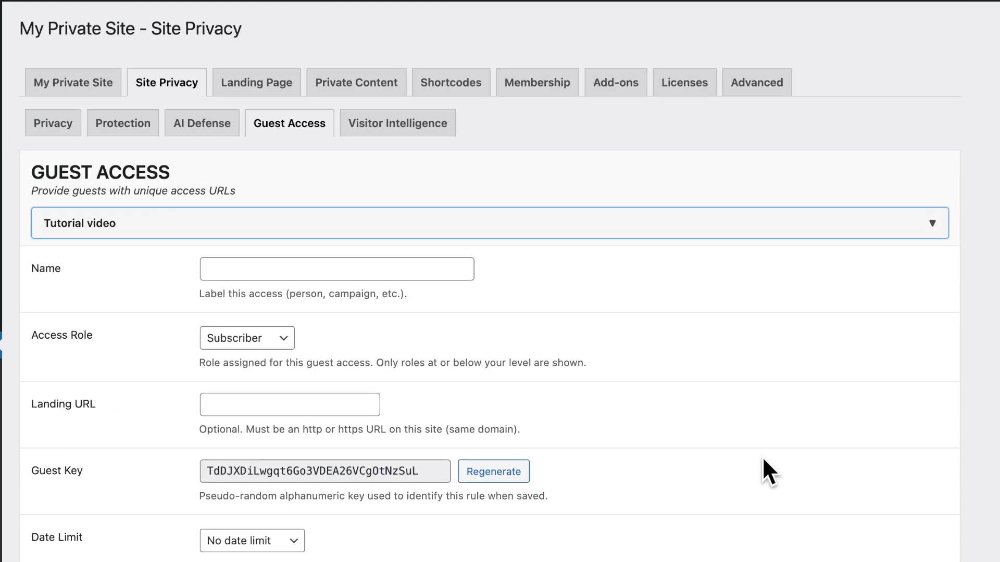